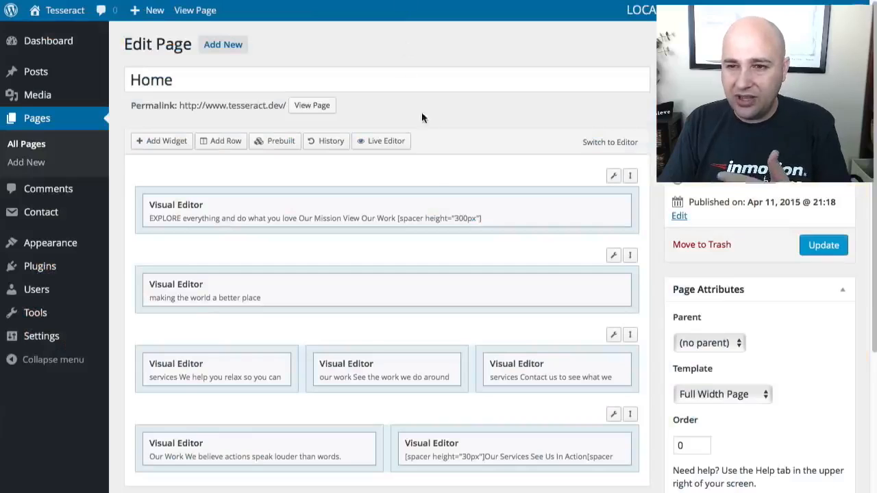
- Review the Home page's widget rows in the editor and look over the published page down to its icon section
scroll(428, 185, down, 2)
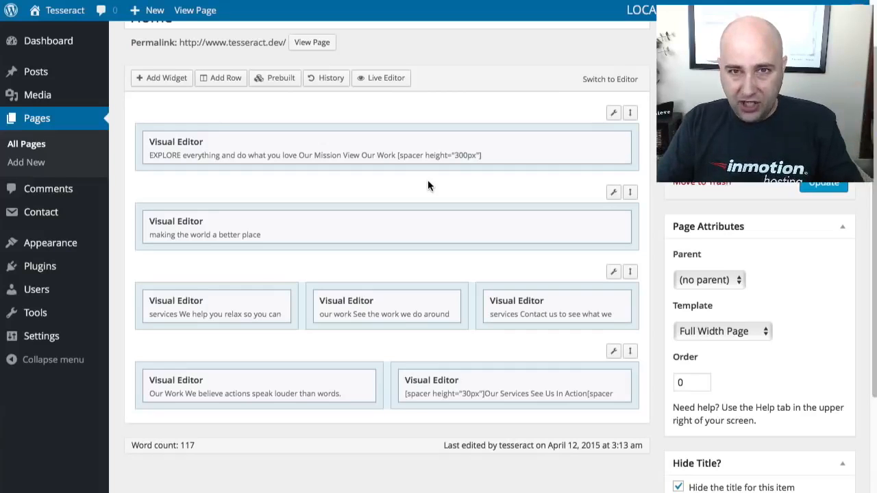
click(312, 43)
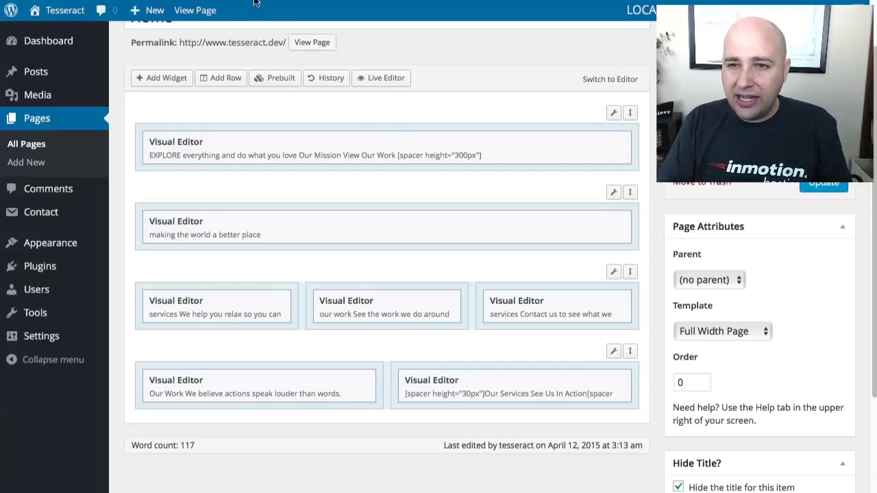
scroll(336, 334, down, 6)
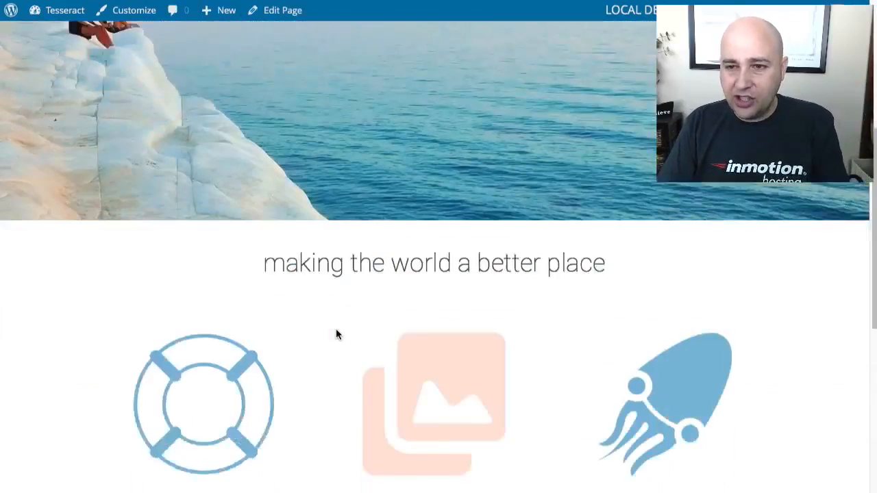
scroll(347, 296, up, 6)
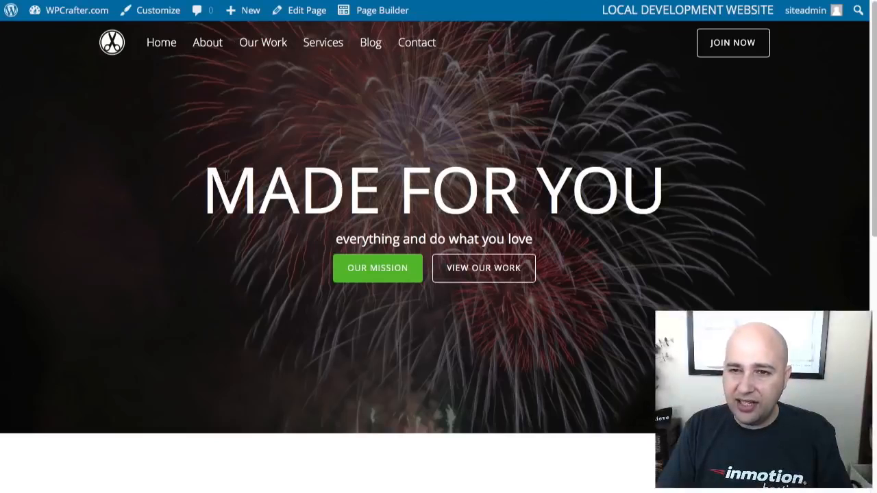
- Look through the fireworks Home page from the MADE FOR YOU banner to the footer and back
drag(200, 183, 431, 192)
click(667, 144)
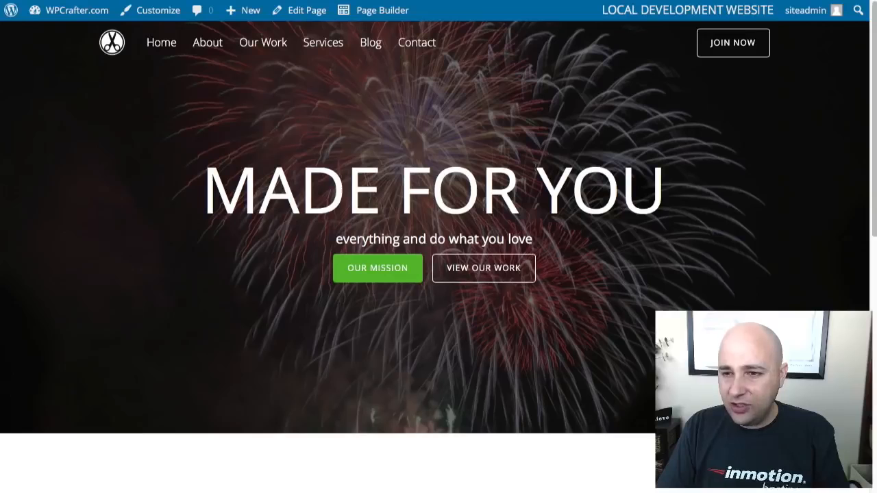
scroll(307, 193, down, 3)
scroll(421, 203, down, 3)
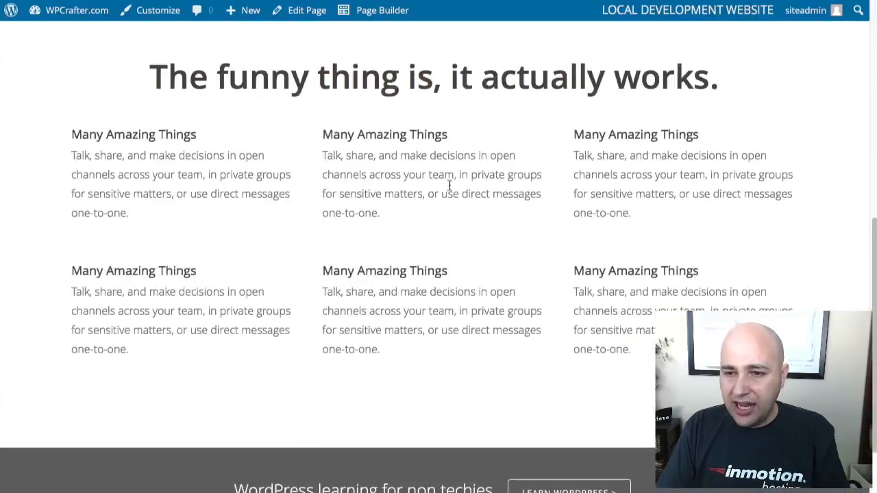
scroll(333, 268, down, 2)
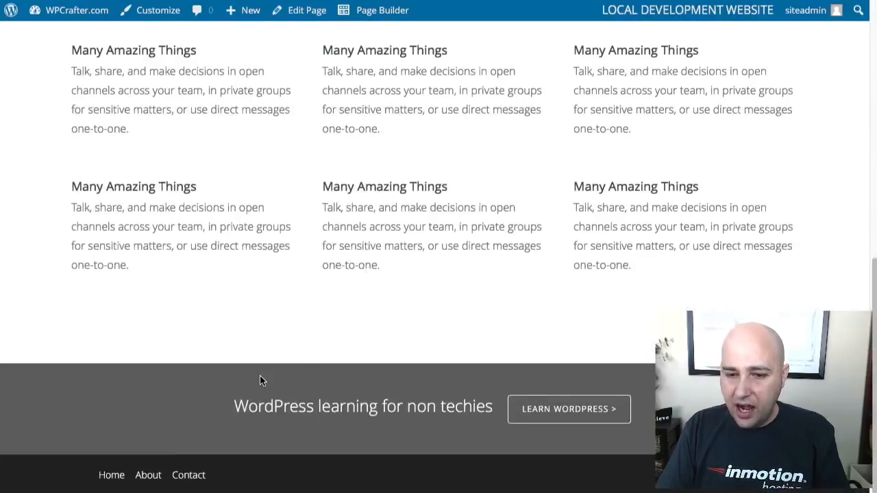
key(Home)
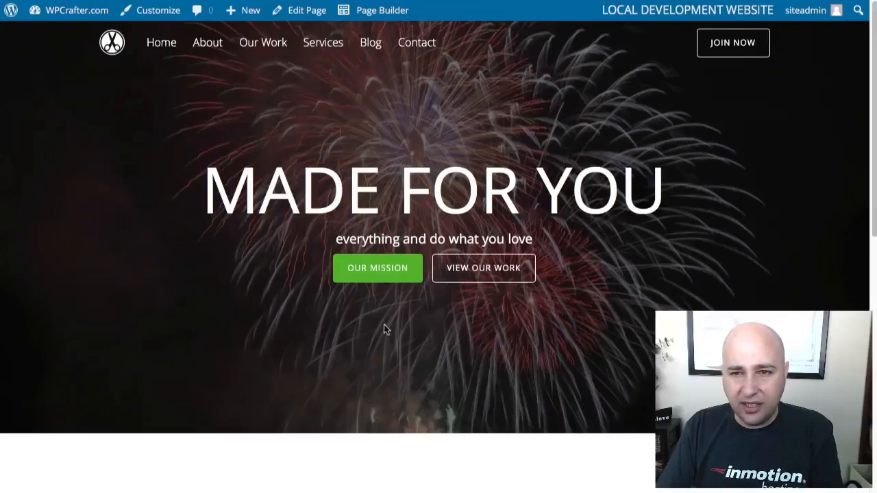
- Open the site's About page and look over its banner and content columns
click(211, 55)
scroll(247, 113, down, 3)
scroll(248, 111, up, 3)
scroll(247, 115, down, 2)
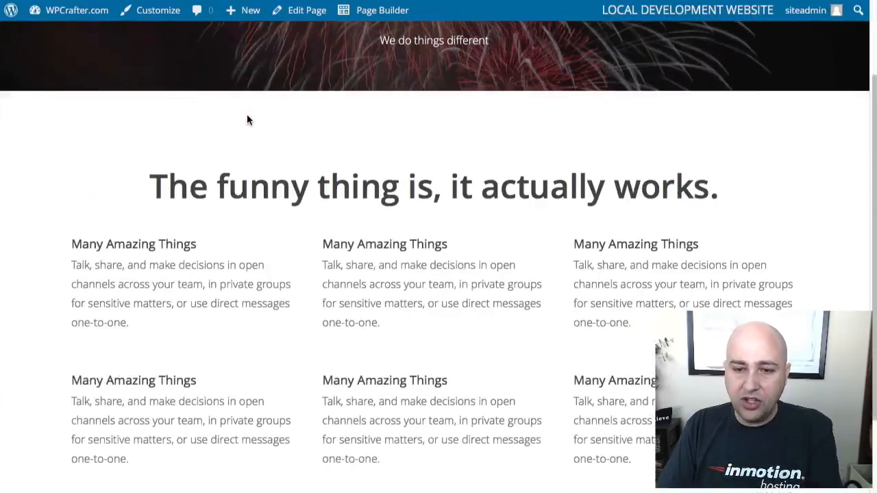
scroll(247, 111, up, 2)
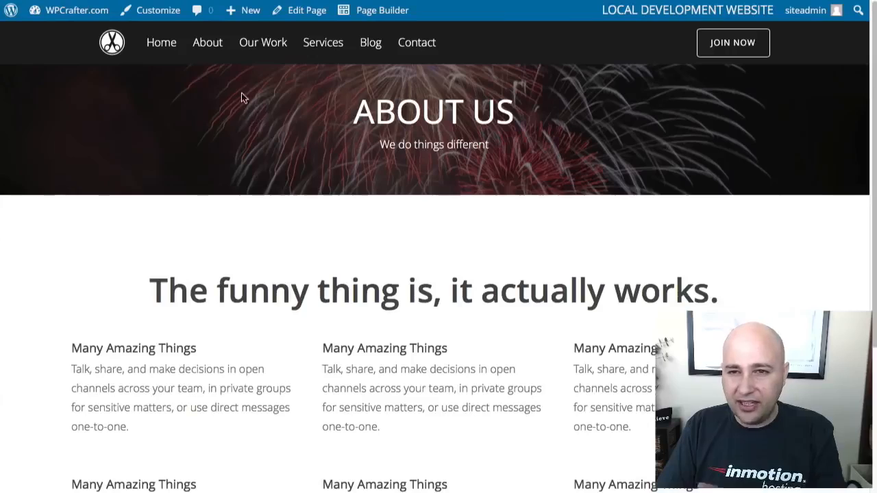
- View the Our Work page and the Contact page down to its contact form, and return to Home
click(257, 42)
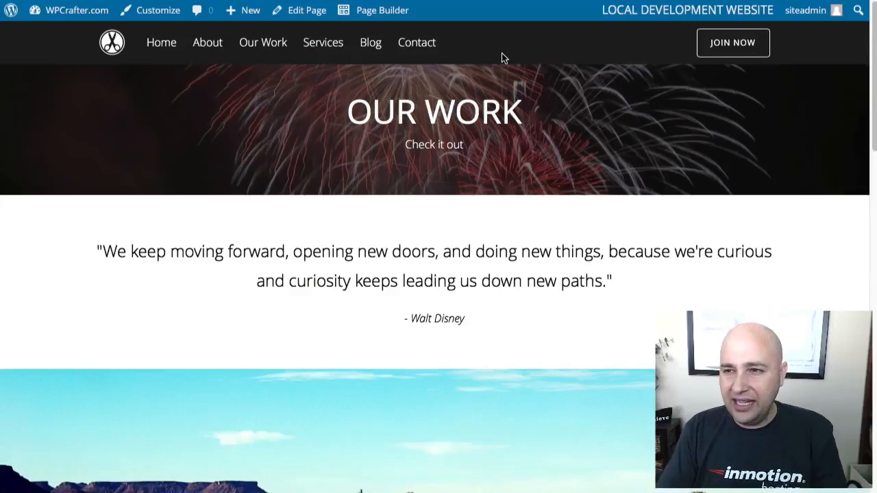
click(416, 45)
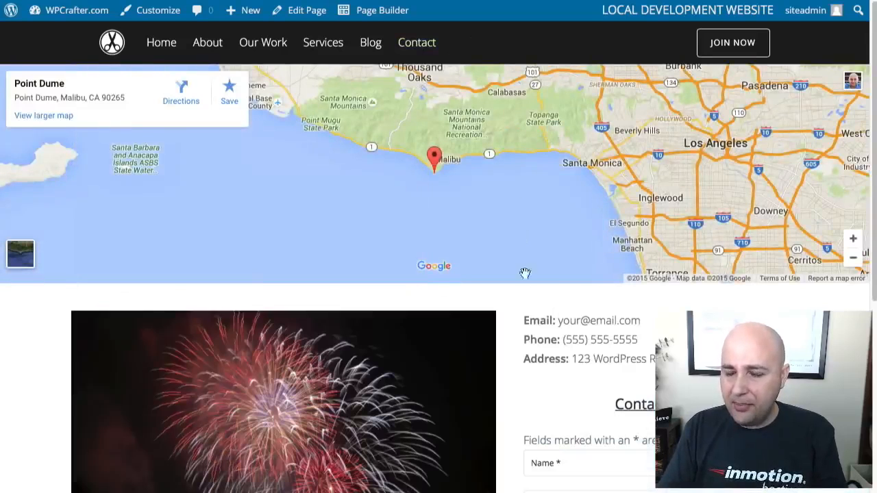
scroll(528, 274, down, 1)
scroll(532, 312, down, 2)
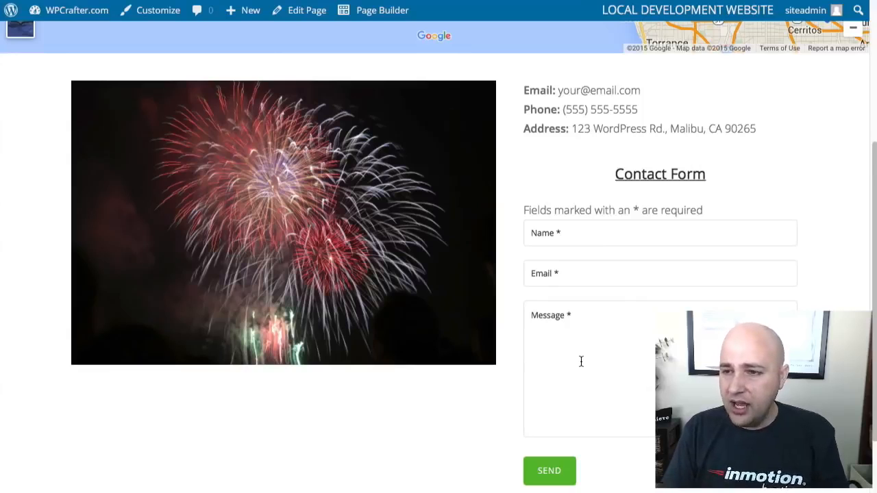
scroll(581, 361, up, 3)
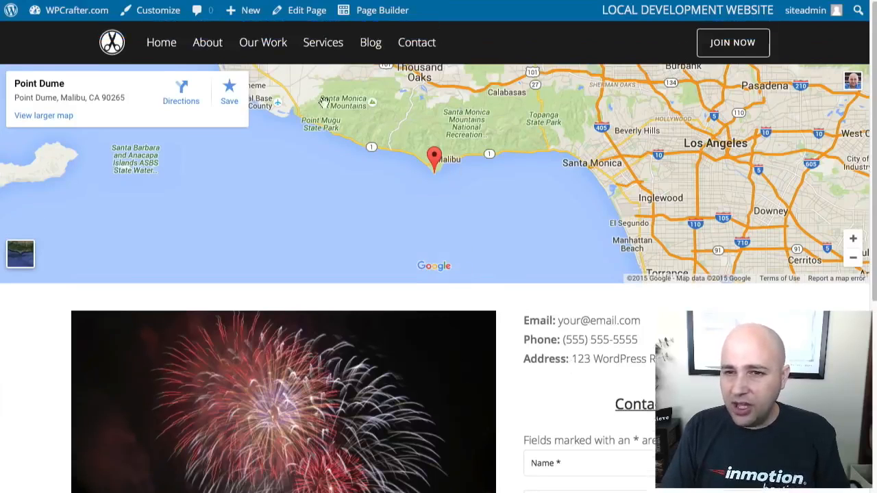
click(162, 43)
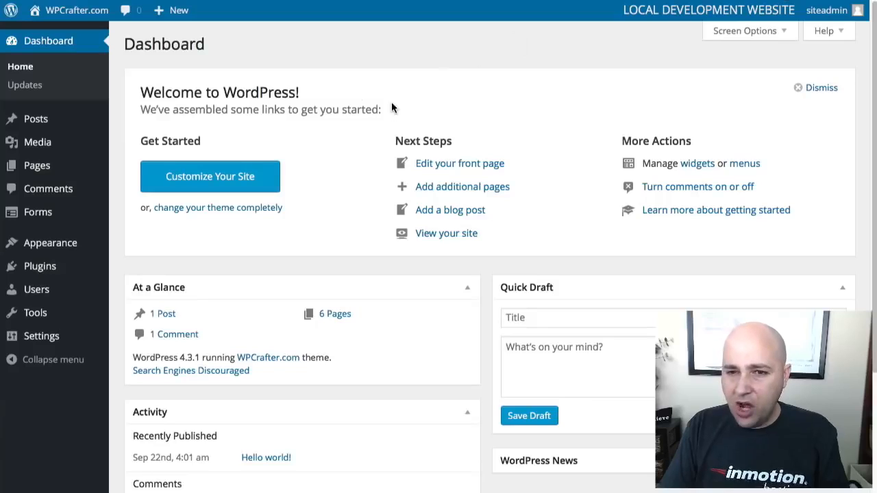
- Open the Home page for editing in the dashboard and launch Page Builder for it
mouse_move(45, 168)
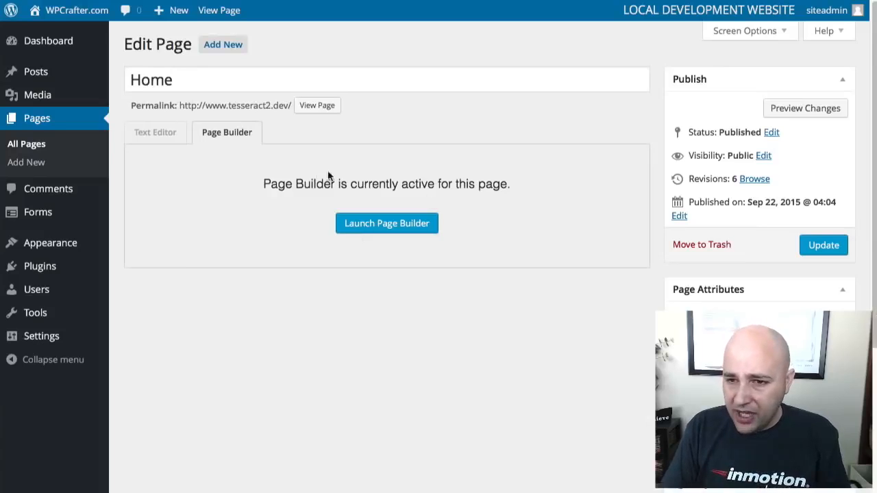
drag(245, 179, 529, 179)
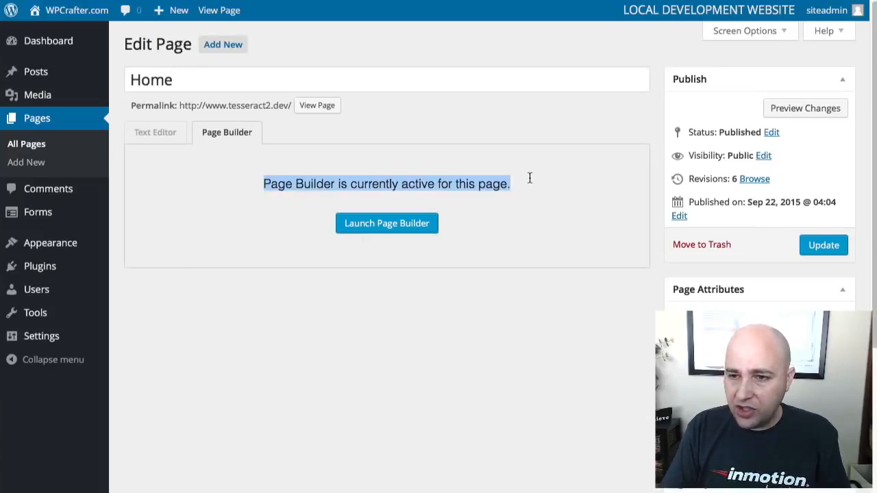
click(386, 224)
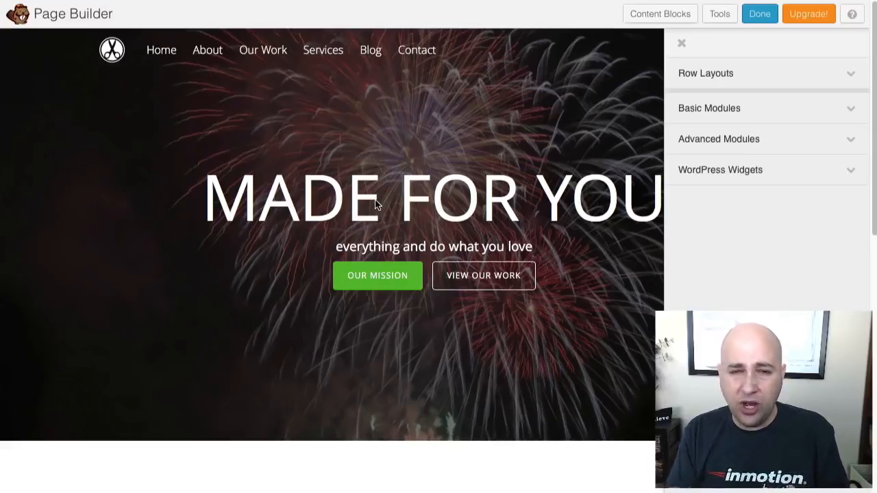
- Open the settings of the banner's MADE FOR YOU text module, review its content, and show its HTML source
mouse_move(411, 184)
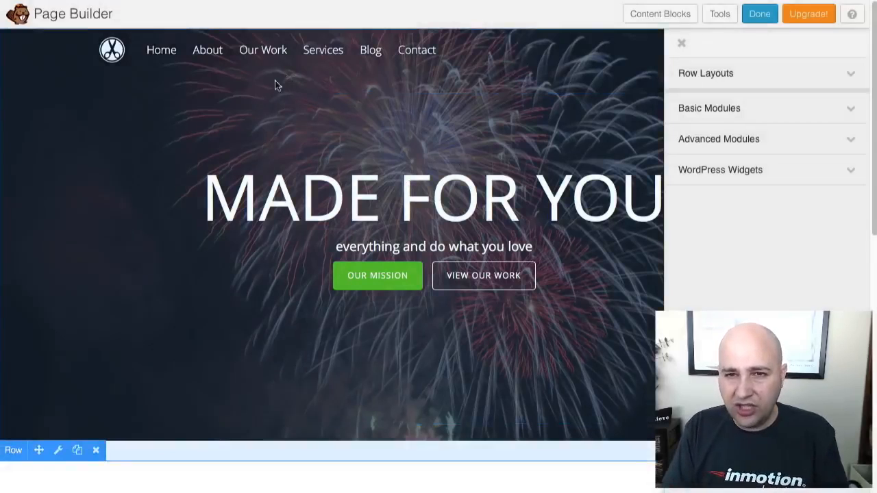
mouse_move(248, 194)
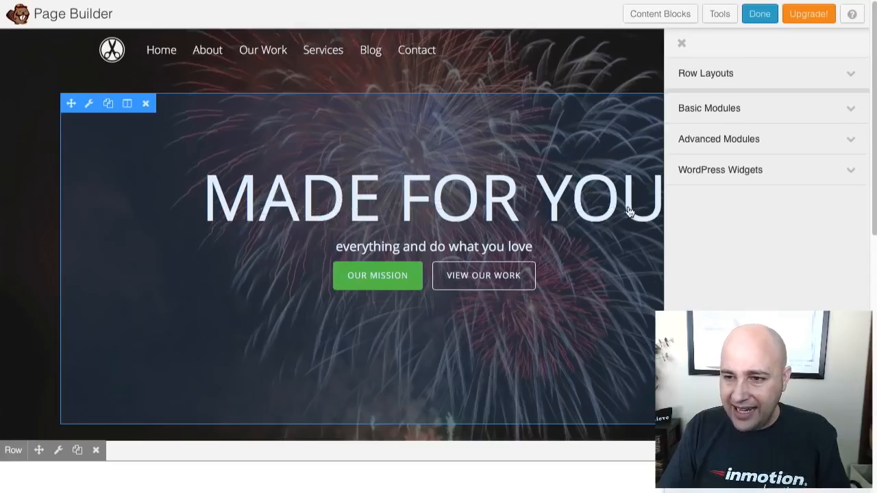
click(291, 198)
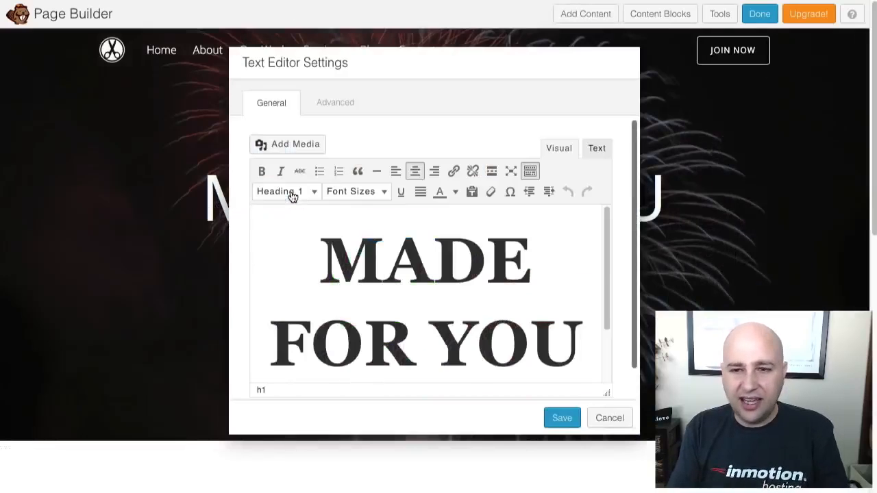
scroll(373, 255, down, 2)
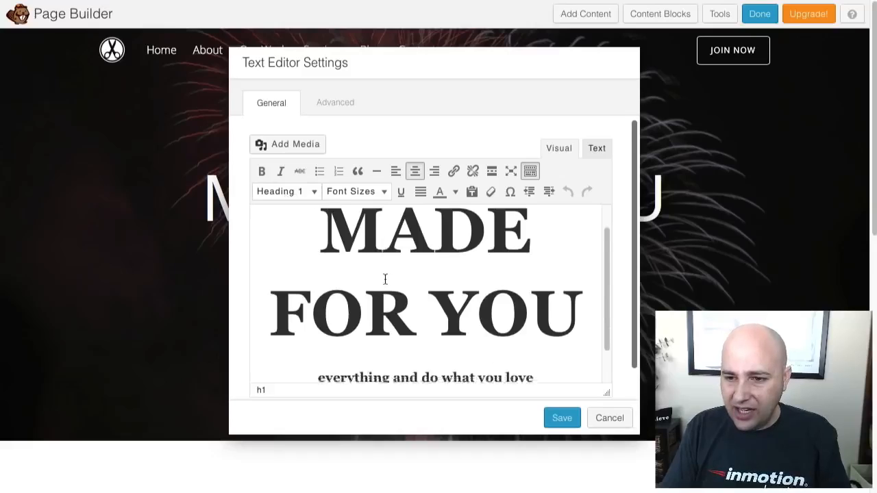
scroll(391, 305, down, 2)
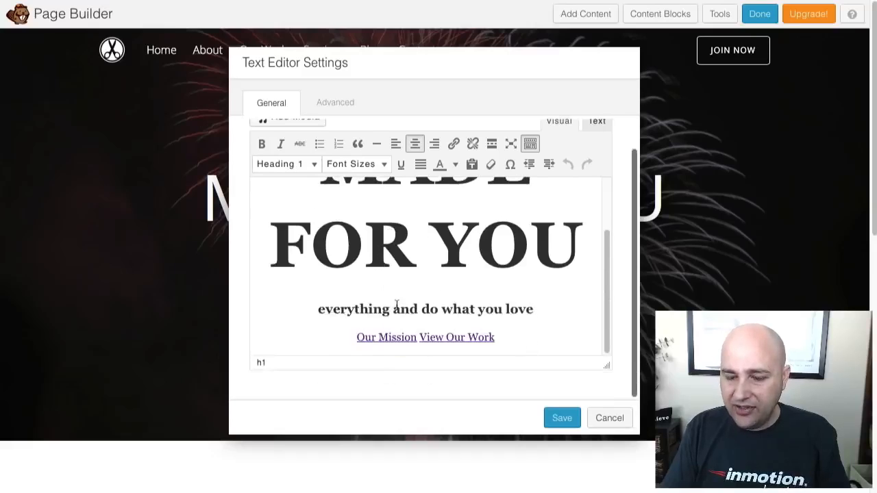
scroll(396, 302, up, 3)
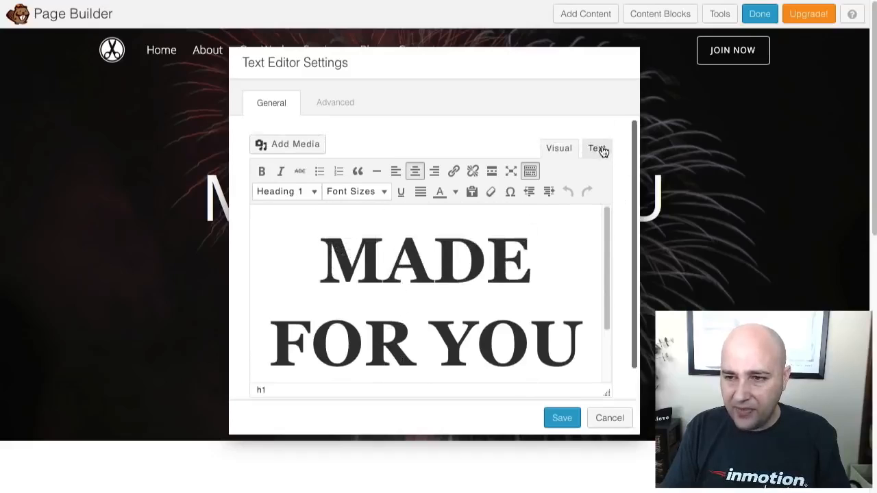
click(599, 148)
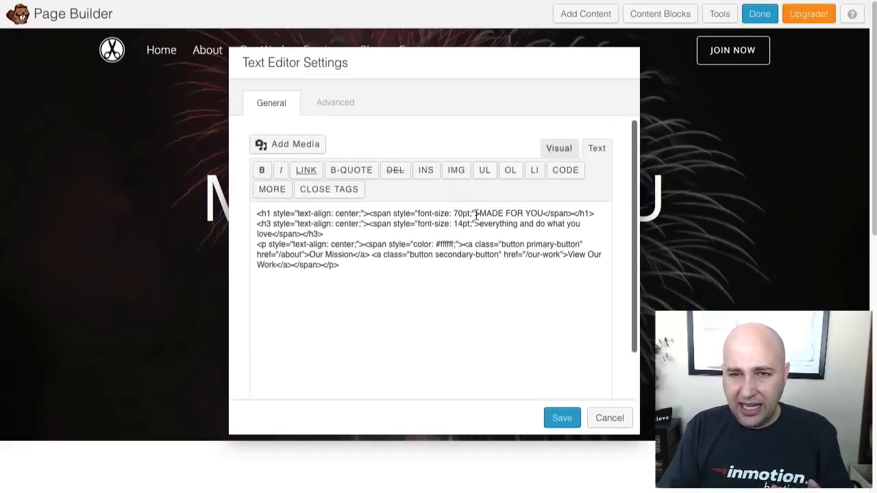
- Change the banner's main heading to JUST FOR YOU in the HTML source and save the text module
drag(479, 213, 542, 211)
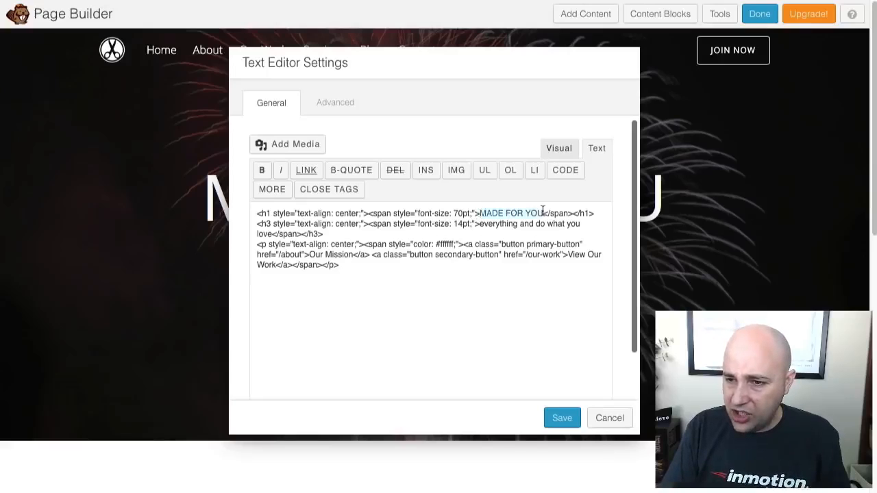
click(506, 213)
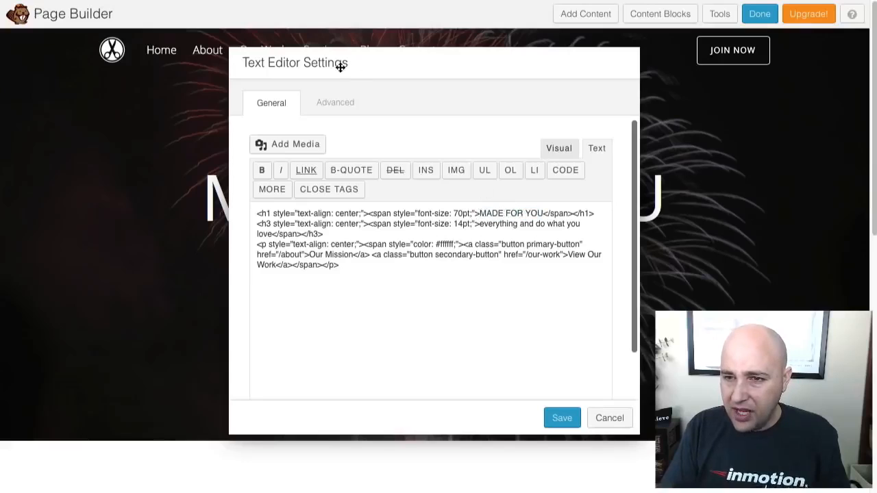
drag(294, 61, 515, 105)
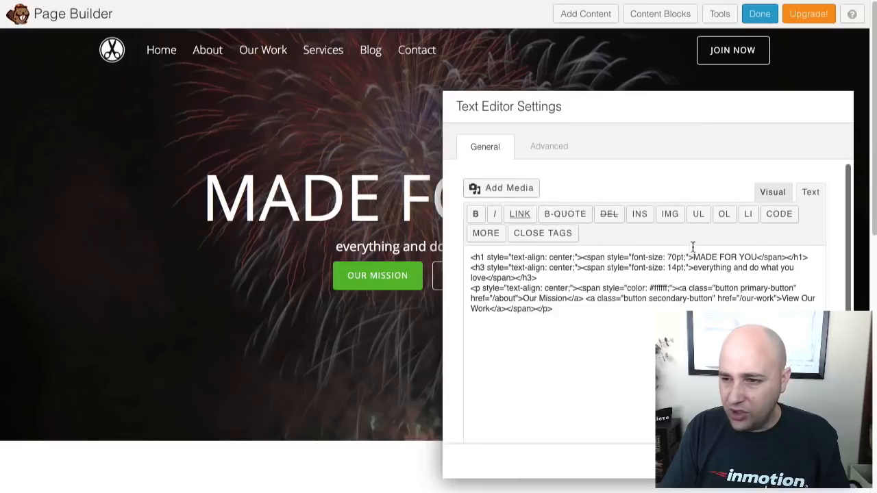
drag(717, 257, 697, 252)
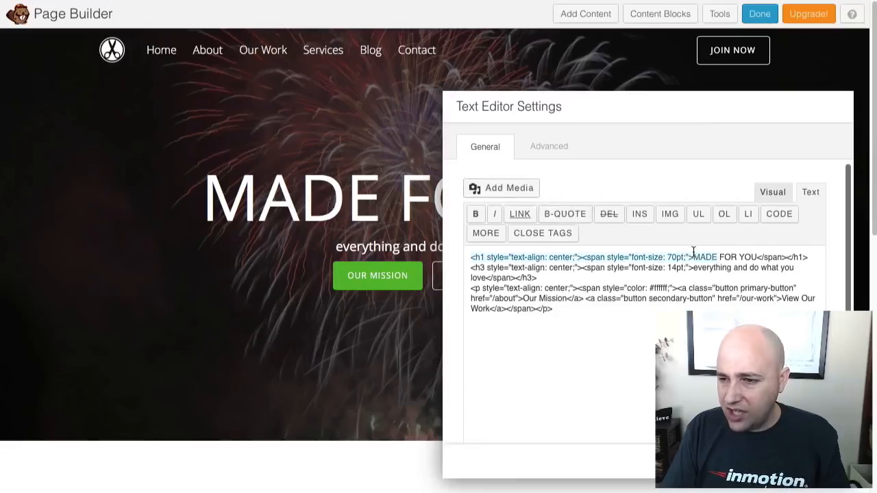
click(703, 257)
double_click(702, 257)
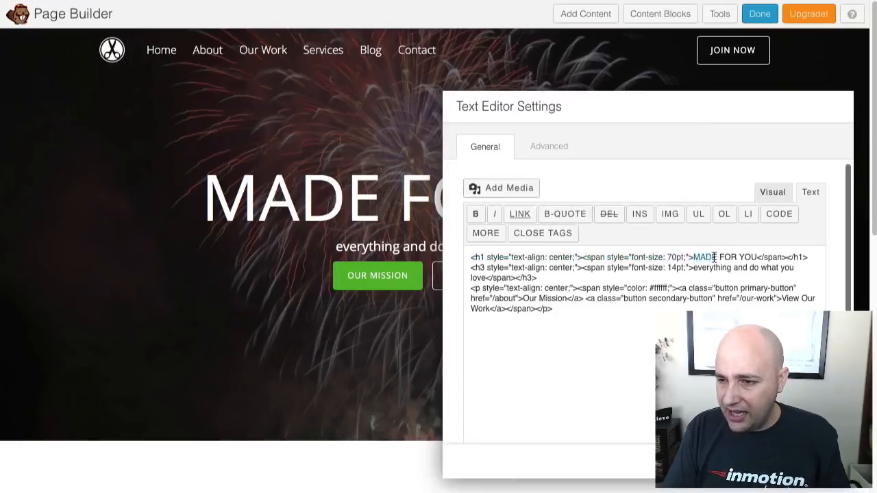
text(Just)
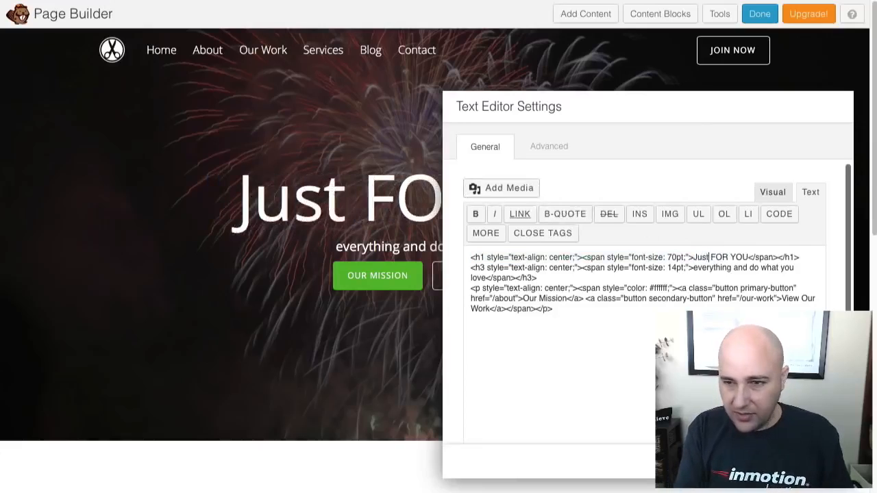
key(BackSpace)
key(BackSpace)
key(BackSpace)
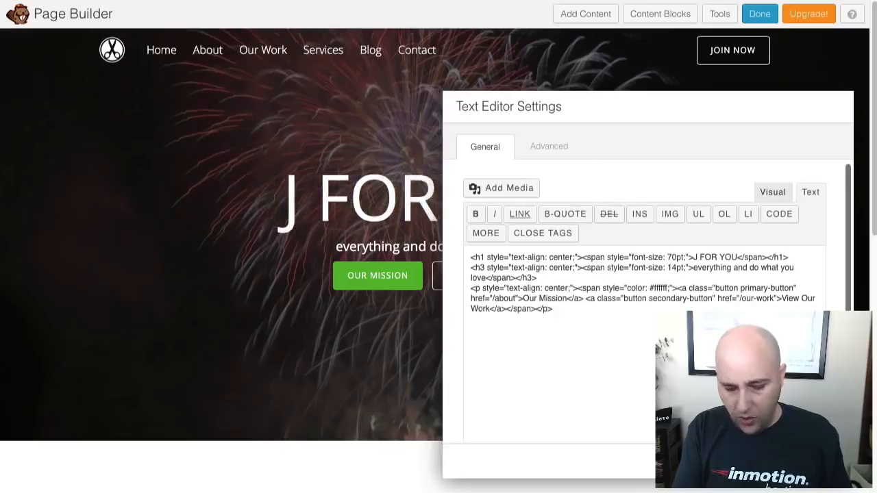
text(UST)
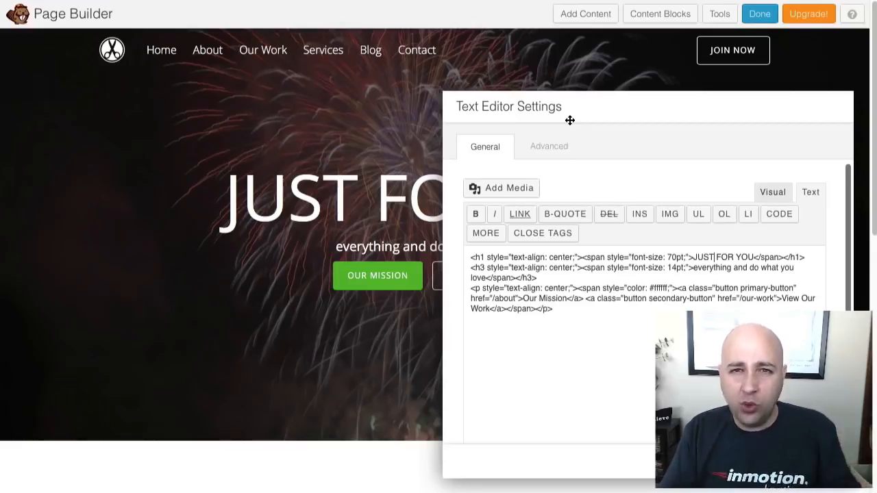
drag(583, 110, 343, 62)
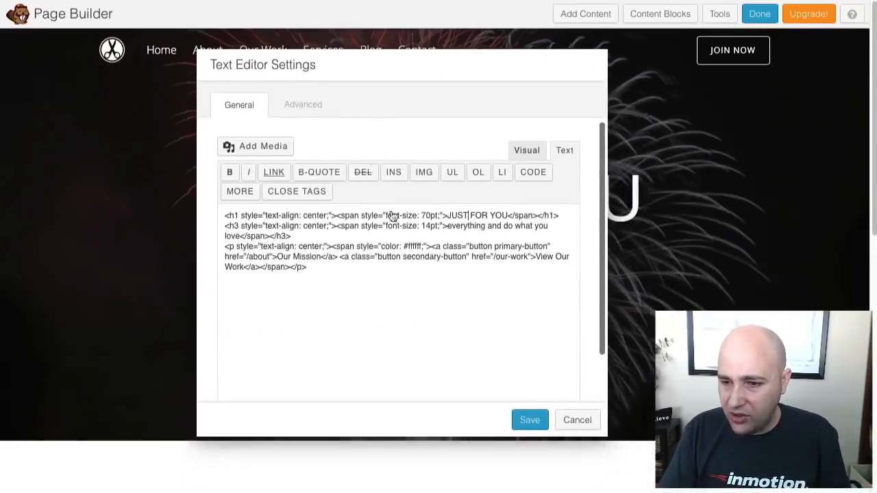
click(530, 420)
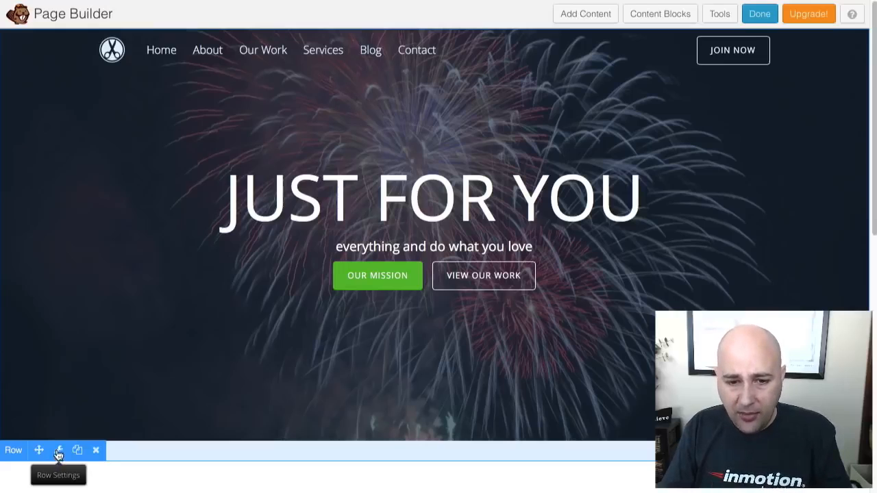
- Open the banner row's settings and review its colors, background photo, background overlay and border options
click(59, 451)
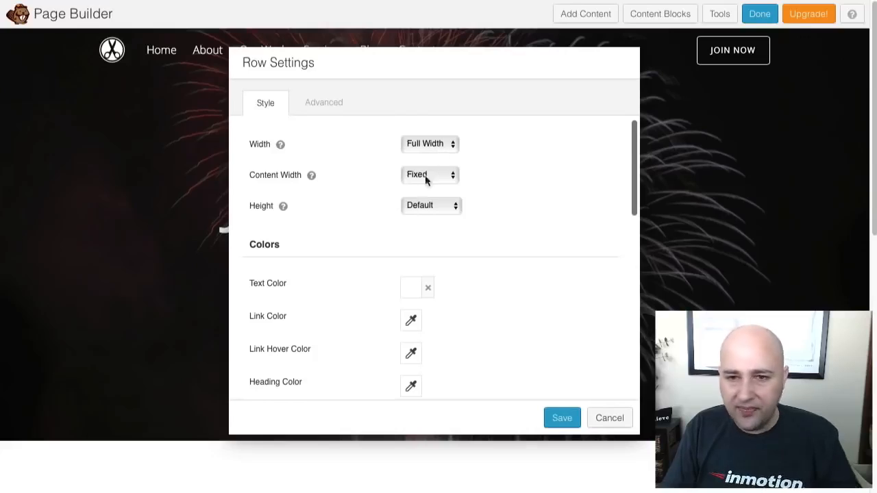
scroll(384, 202, down, 3)
scroll(388, 202, down, 1)
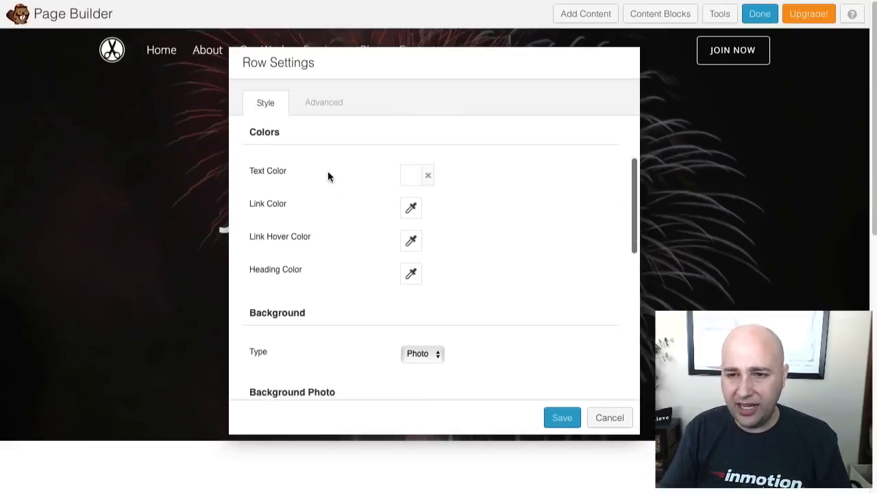
scroll(372, 223, down, 2)
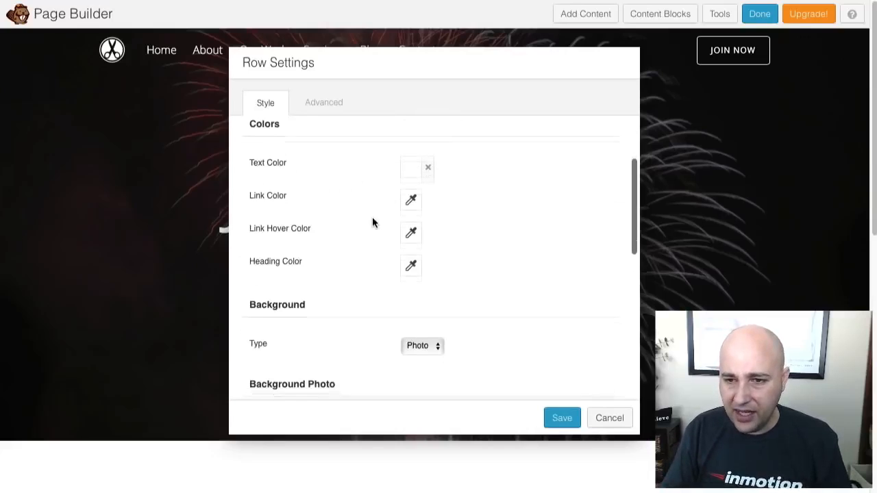
scroll(372, 223, down, 1)
scroll(372, 222, down, 1)
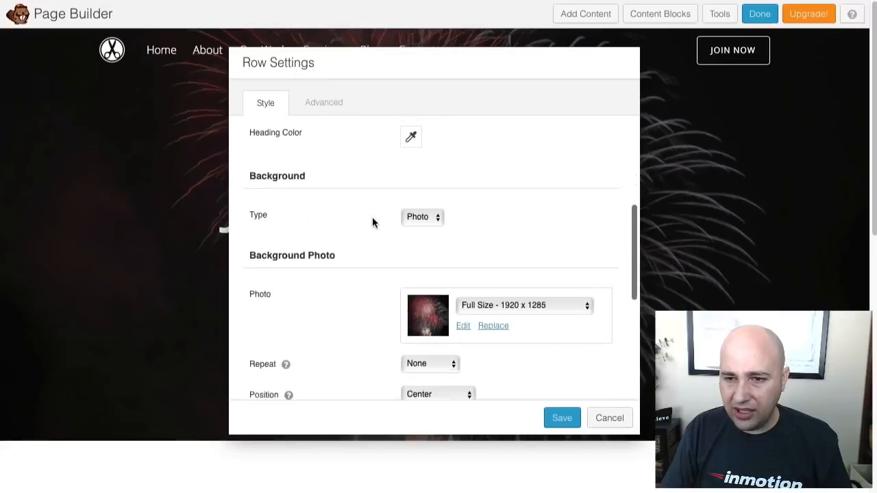
drag(241, 176, 305, 175)
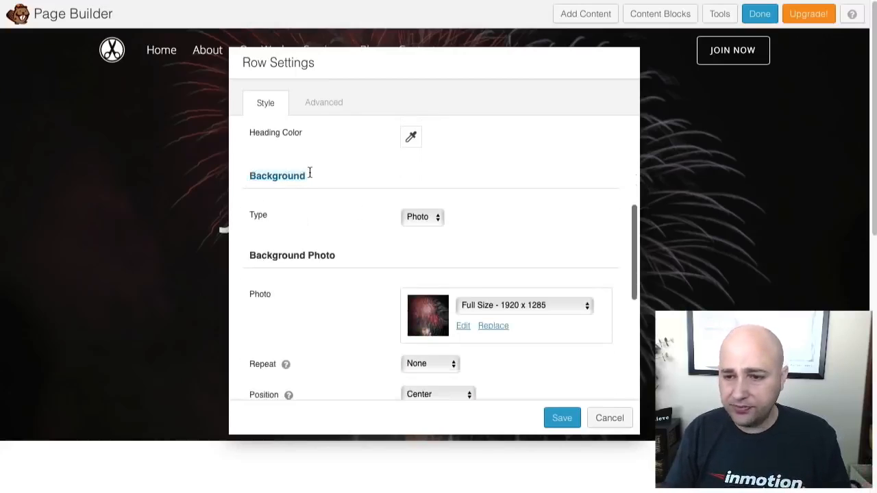
scroll(311, 182, down, 6)
scroll(405, 174, up, 3)
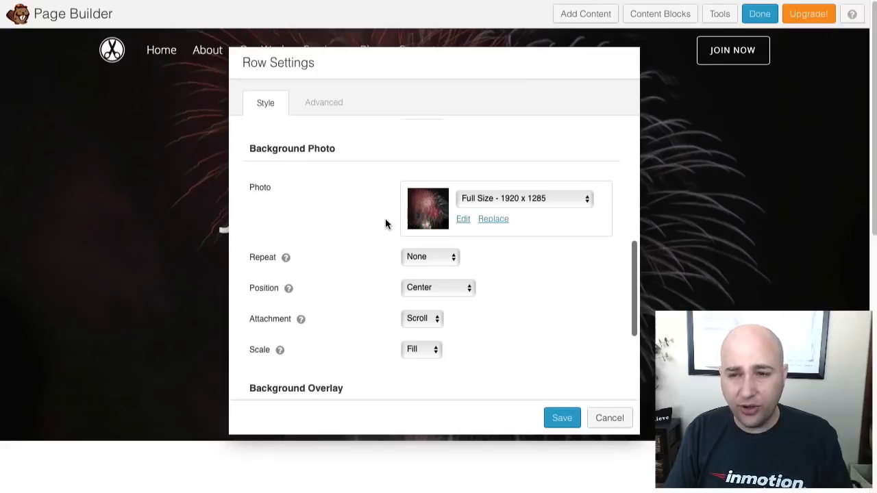
scroll(386, 224, down, 3)
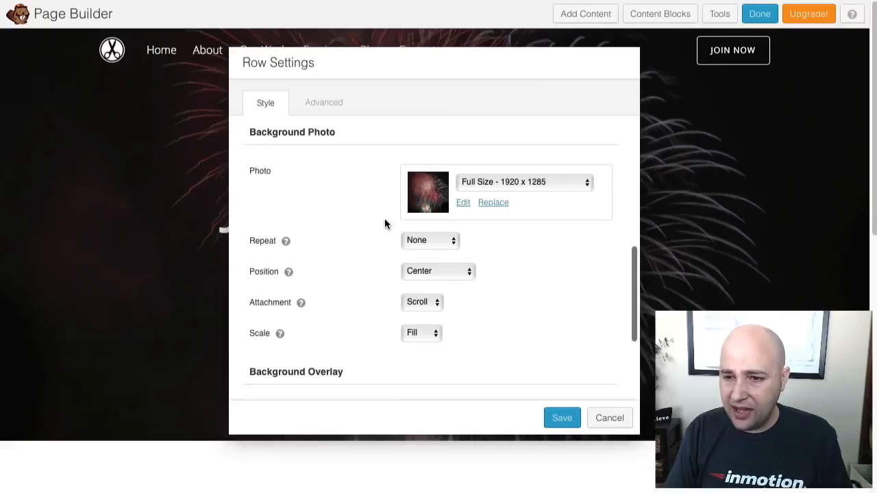
scroll(381, 214, down, 3)
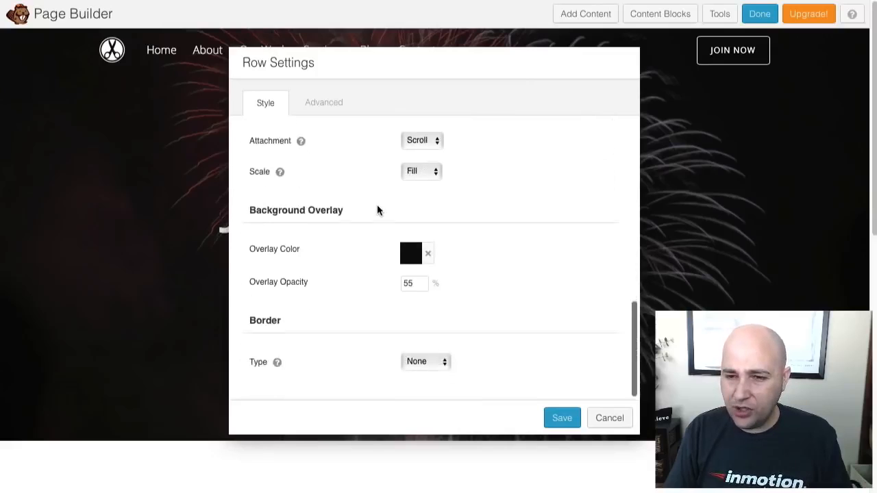
drag(247, 211, 357, 208)
click(358, 208)
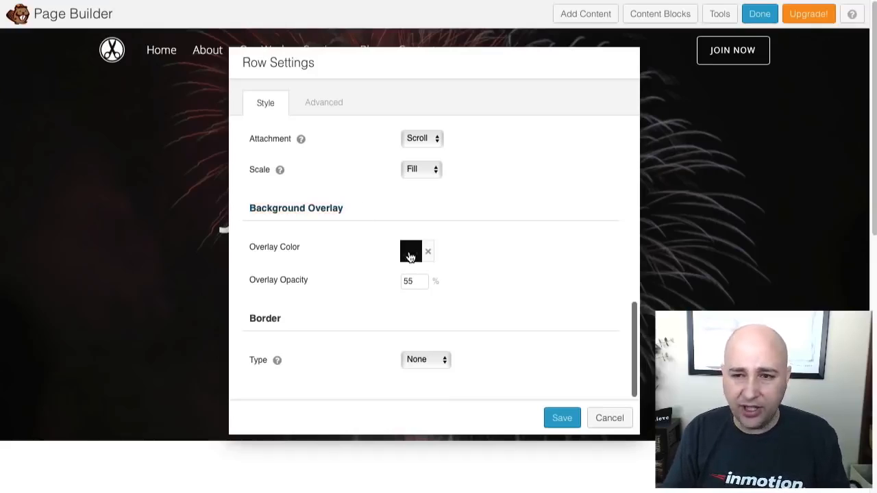
- Change the banner row's background overlay color to a dark green and save the row settings
click(411, 257)
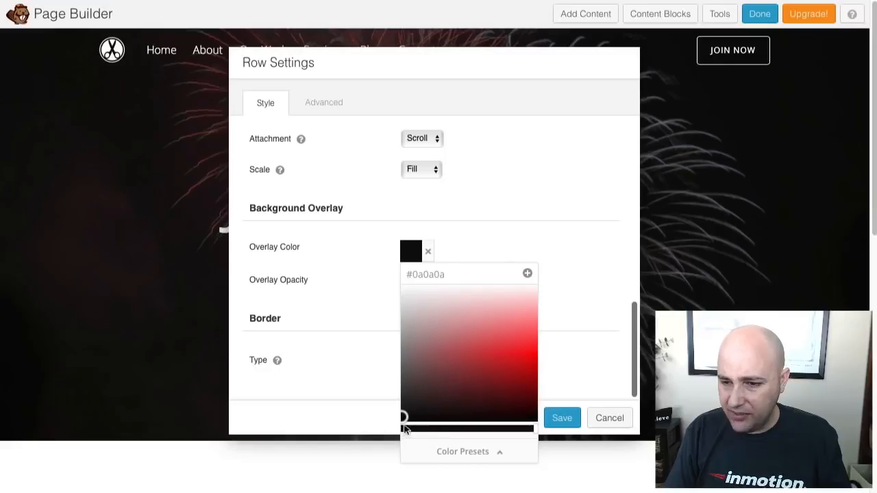
mouse_move(402, 416)
mouse_down()
mouse_move(454, 390)
mouse_move(476, 364)
mouse_move(465, 395)
mouse_up()
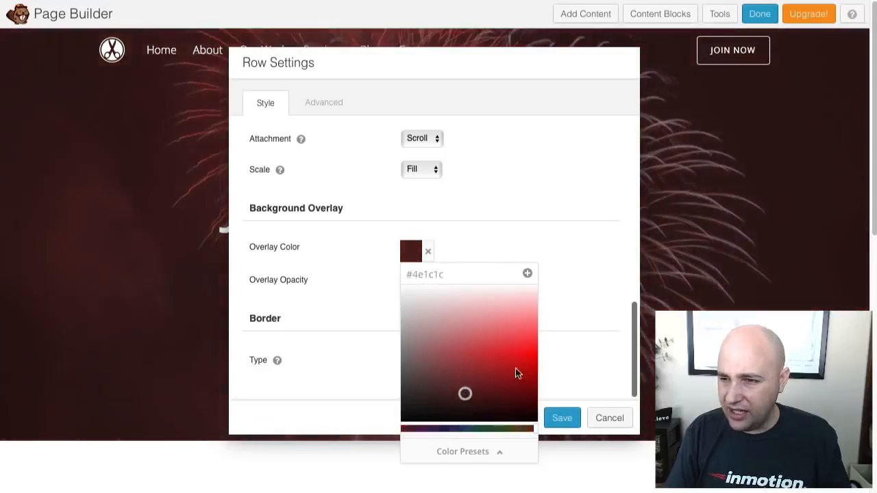
drag(465, 394, 475, 366)
click(433, 428)
drag(432, 427, 480, 427)
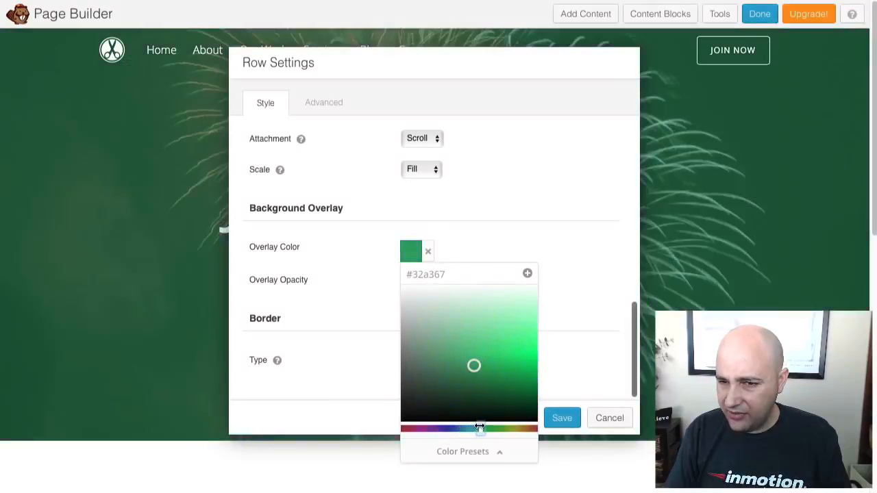
drag(474, 366, 465, 392)
click(572, 360)
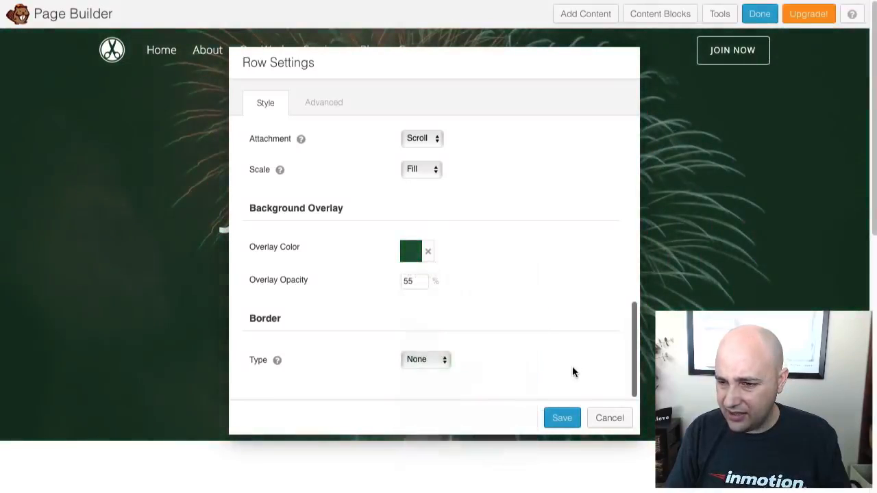
click(568, 417)
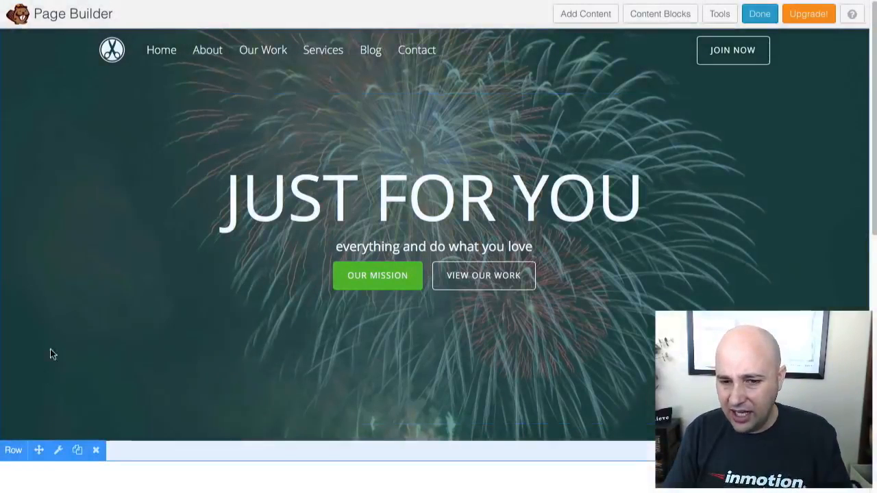
- Reopen the banner row's settings, set the background overlay color back to near-black #0a0a0a, and save
click(58, 450)
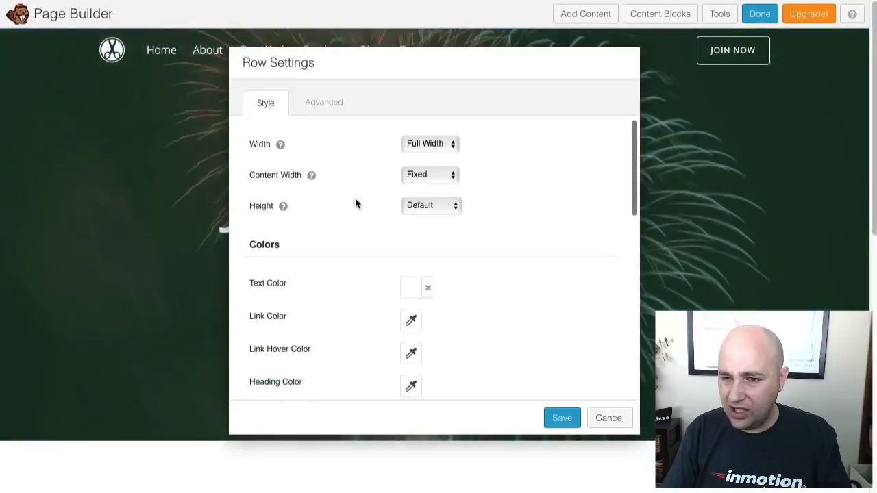
scroll(349, 226, down, 10)
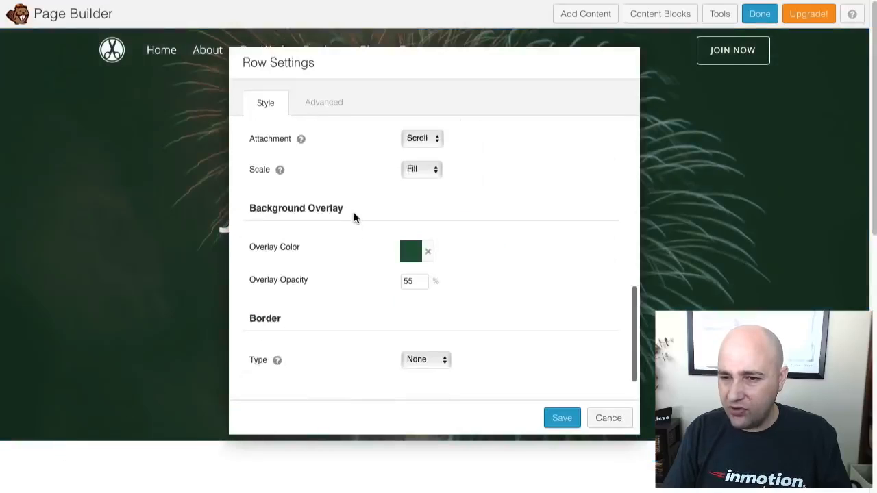
click(410, 253)
drag(465, 390, 394, 423)
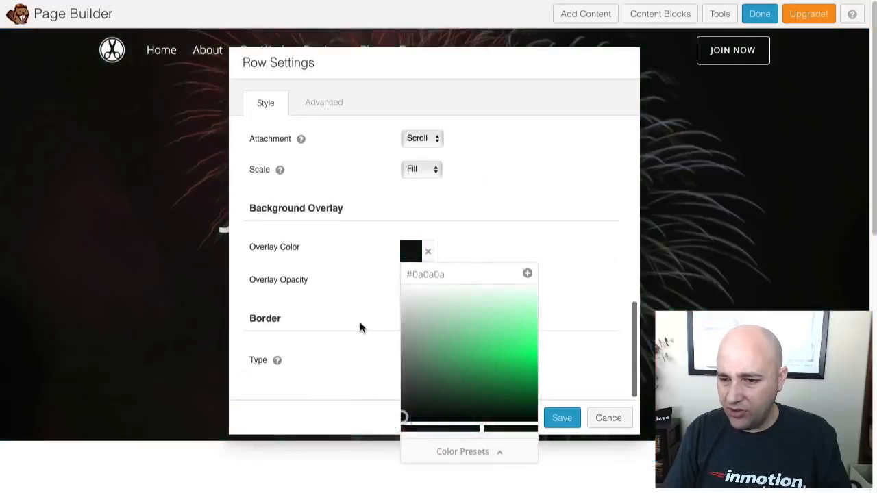
click(361, 329)
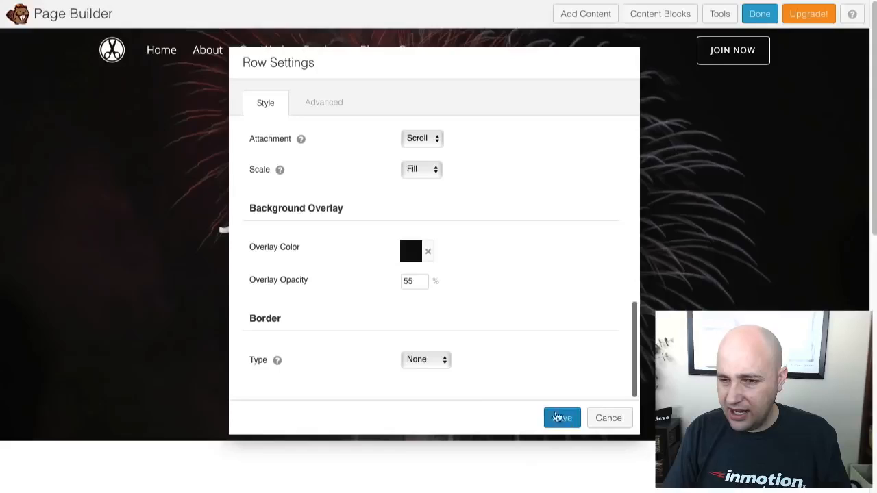
click(564, 419)
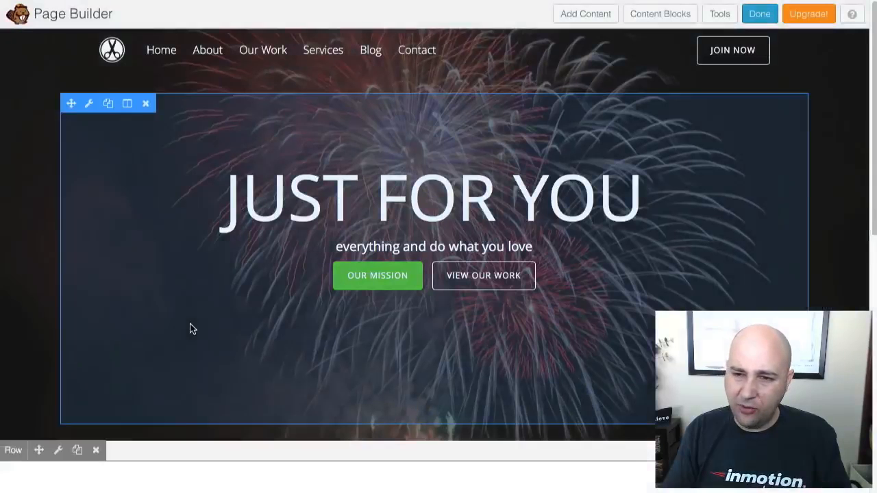
- View the text settings of the "The funny thing is" heading and the first Many Amazing Things block, closing both without saving
scroll(274, 280, down, 5)
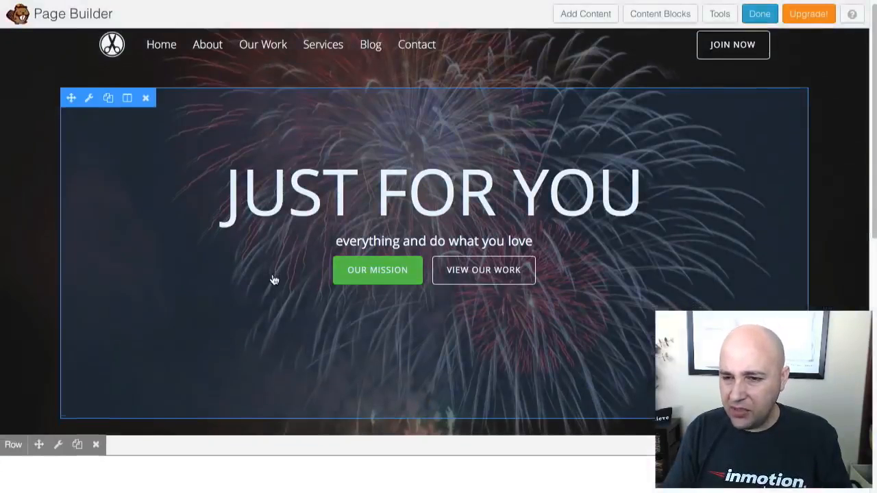
scroll(272, 274, down, 2)
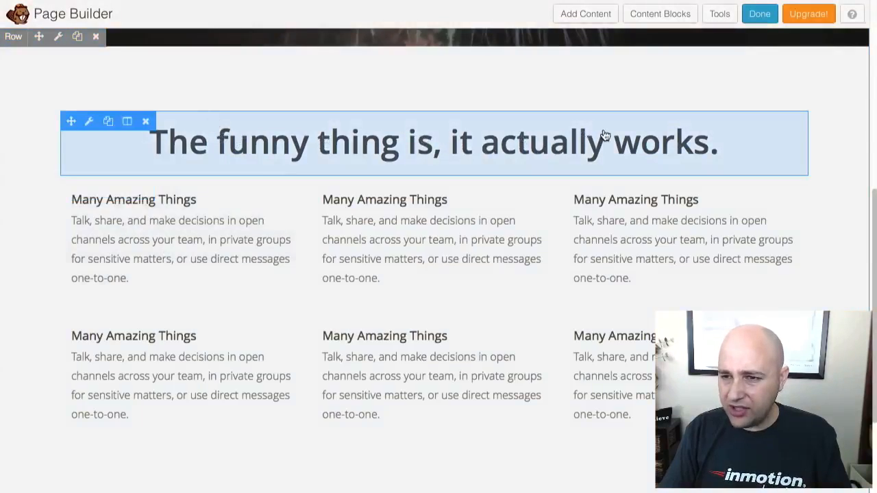
click(341, 153)
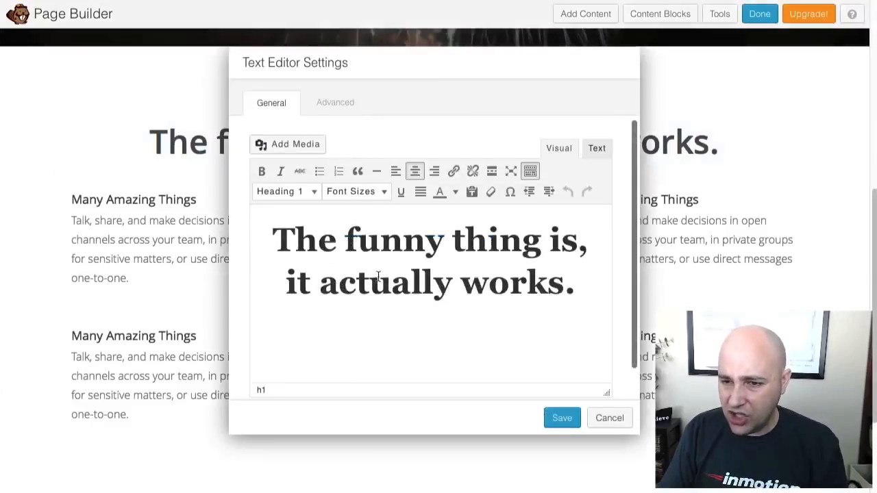
click(614, 419)
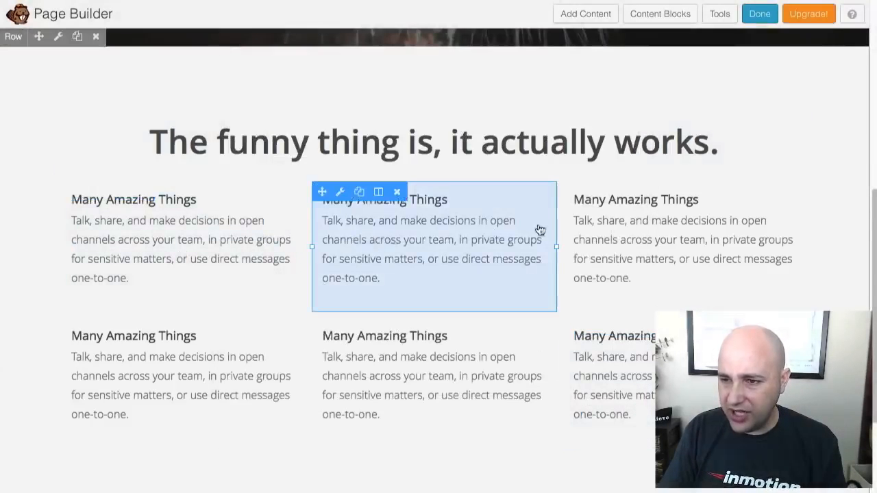
click(176, 248)
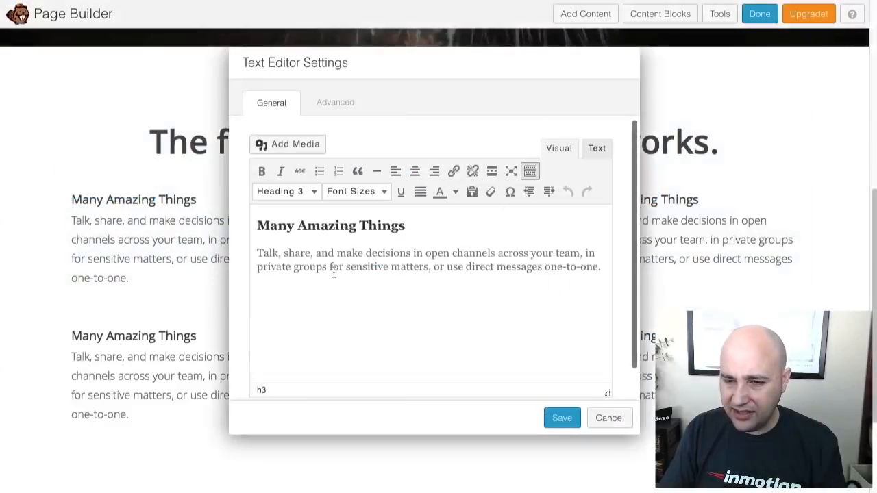
click(610, 418)
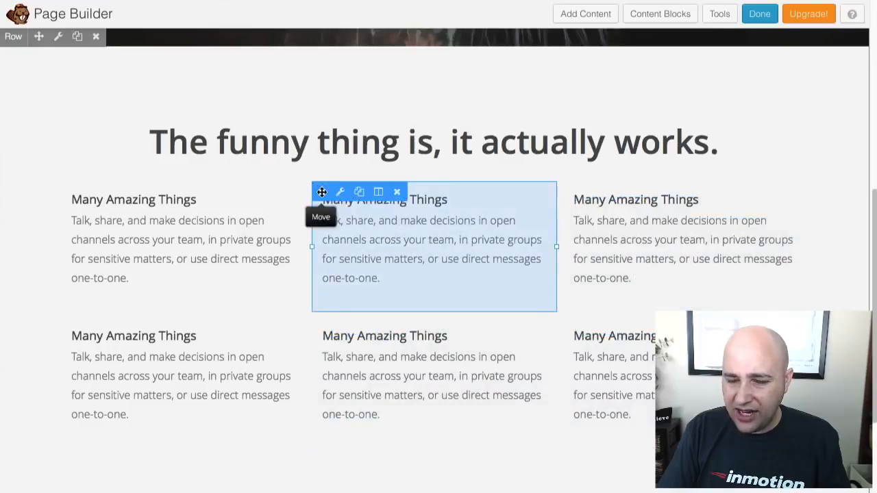
- Try out moving and duplicating the upper row's middle Many Amazing Things module, and delete the copy
drag(321, 192, 417, 220)
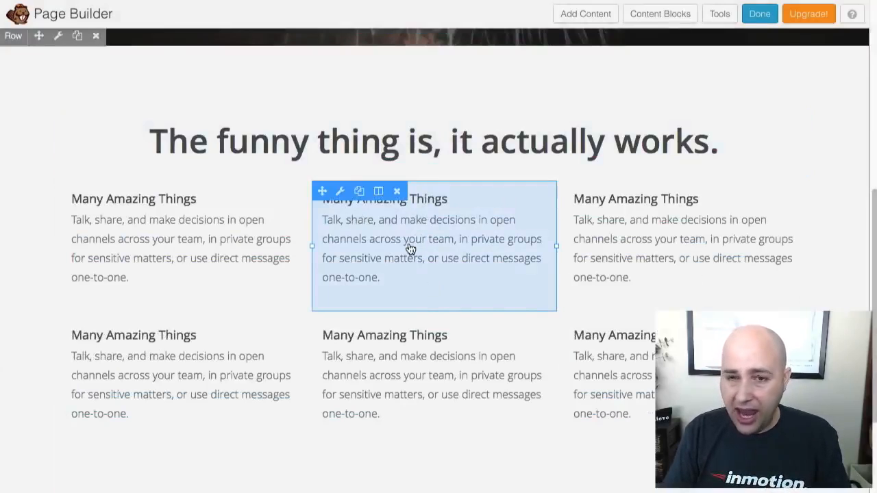
click(359, 193)
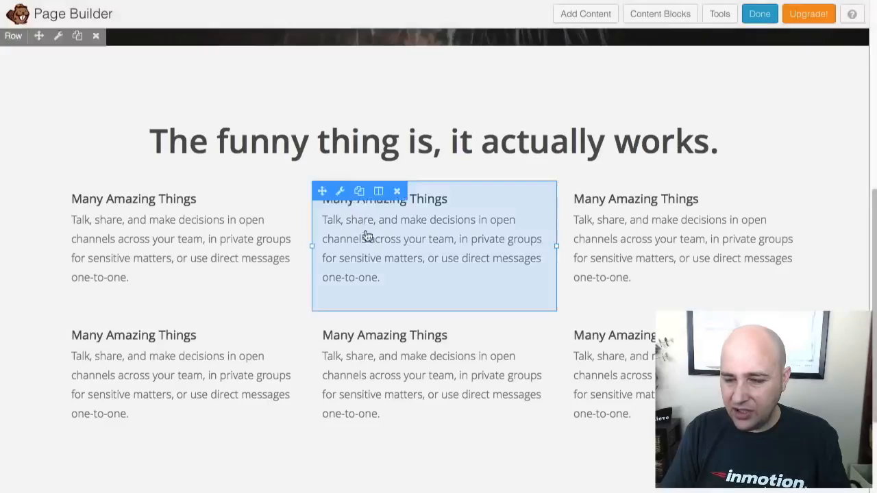
scroll(402, 278, down, 1)
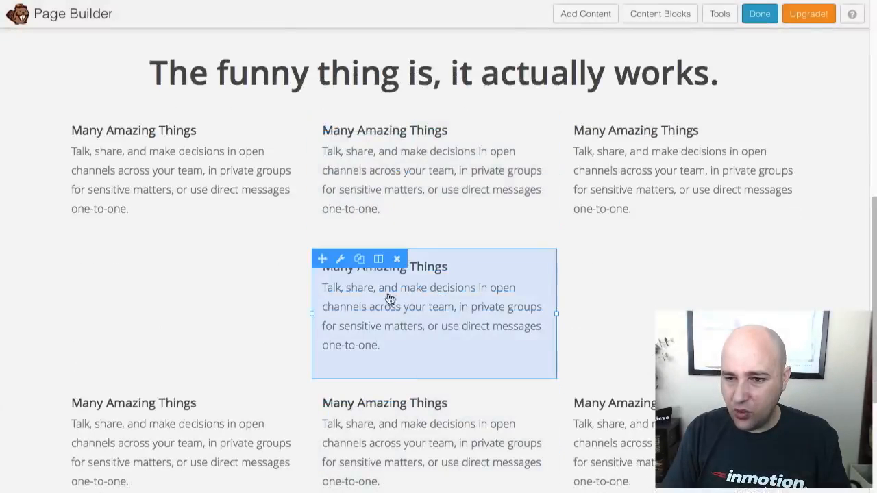
click(398, 259)
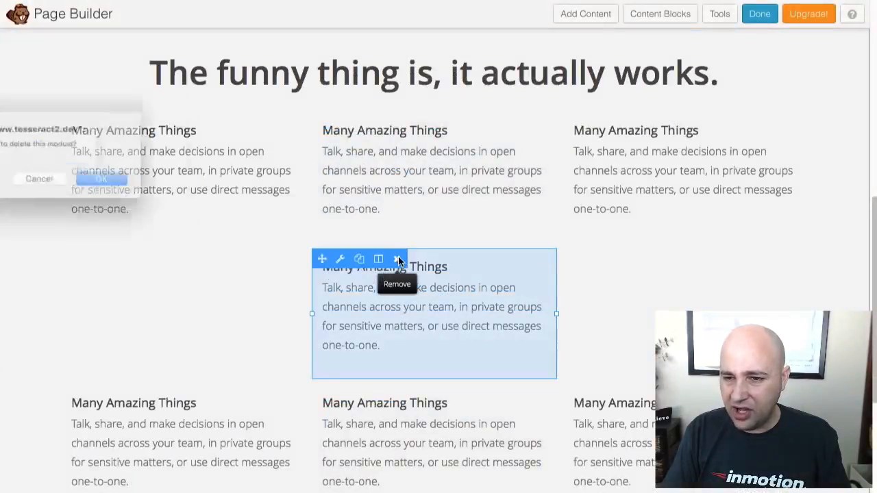
click(125, 181)
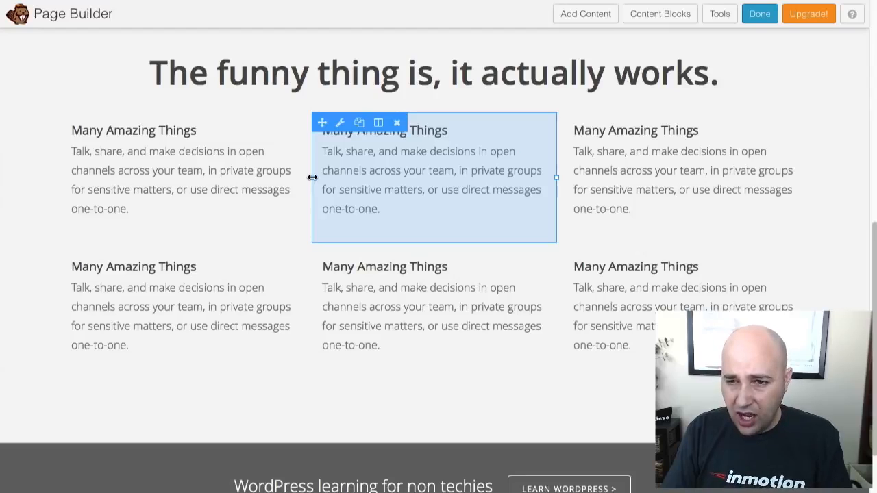
- Widen the middle column of the upper Many Amazing Things row on both sides, narrowing the two columns beside it
drag(312, 177, 279, 178)
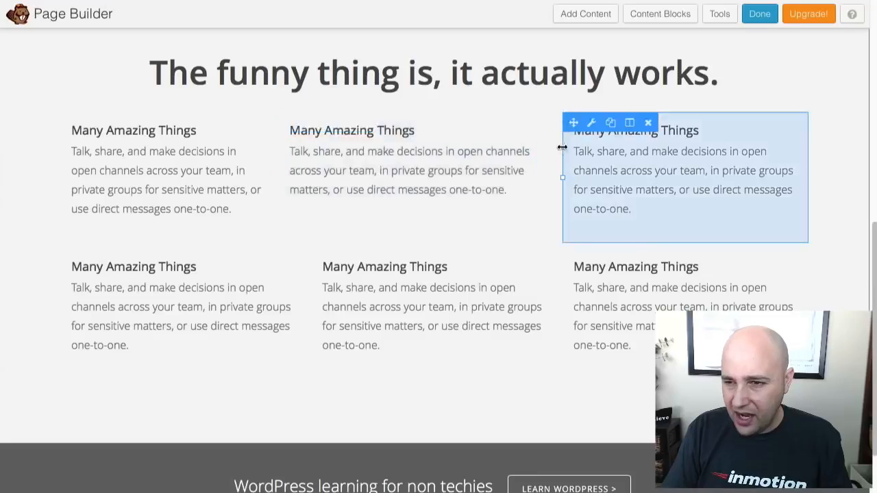
drag(553, 168, 605, 167)
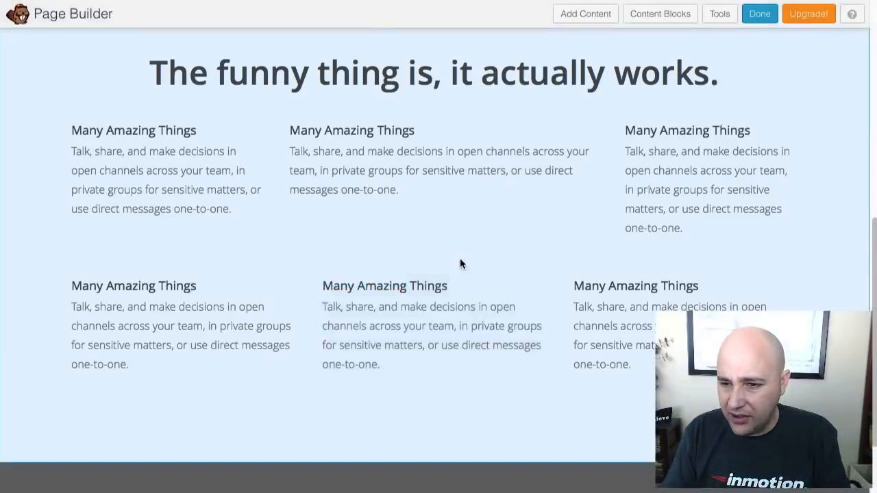
- Look over the rest of the Home page down to its footer, and view the EXPLORE demo site's home page
scroll(460, 261, down, 2)
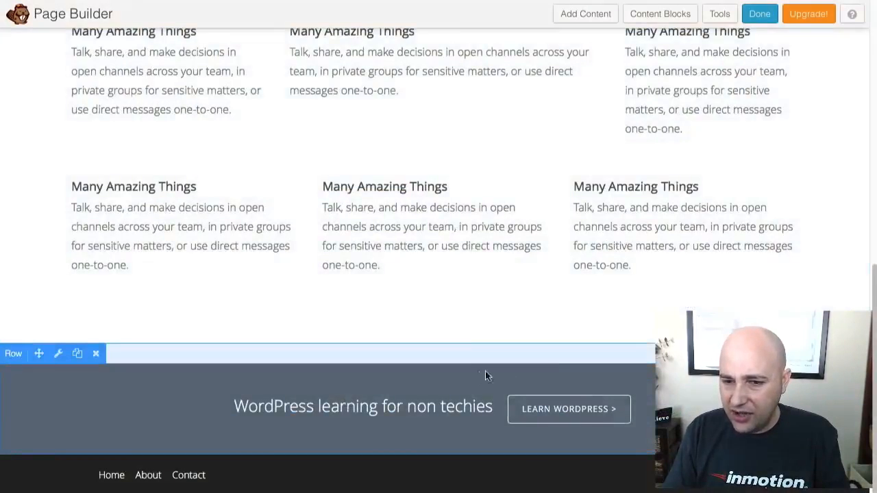
scroll(436, 346, up, 10)
scroll(435, 337, up, 1)
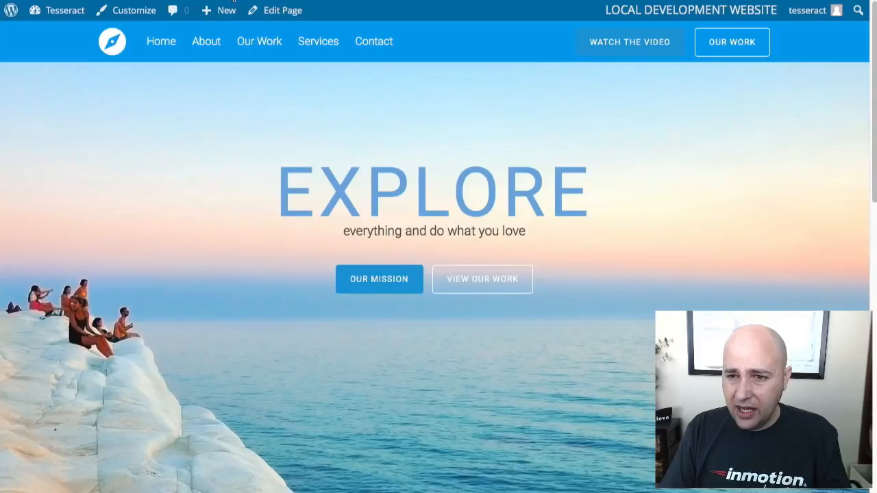
scroll(370, 347, down, 8)
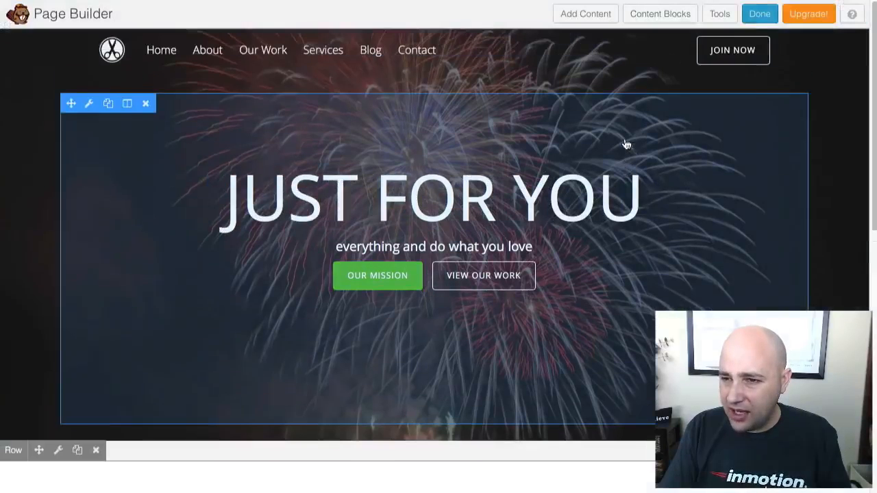
- Browse the ready-made content blocks and add the 3 Featured Boxes block to the Home page
scroll(632, 71, down, 4)
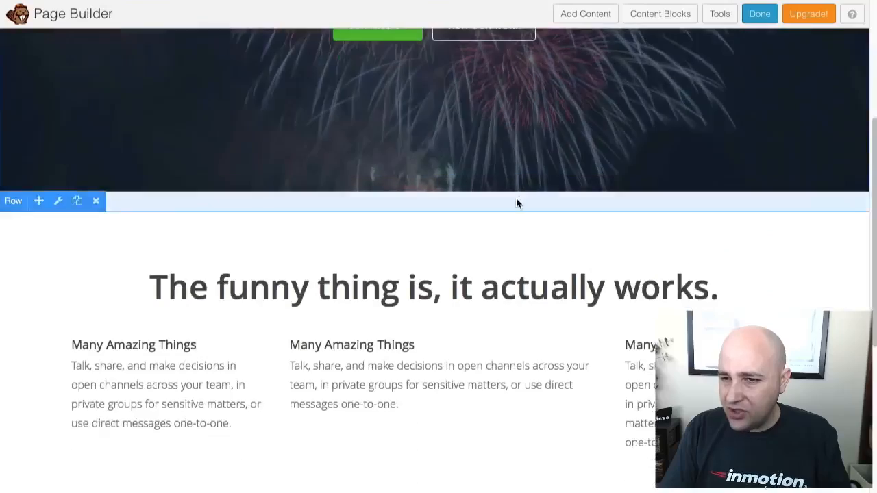
scroll(519, 201, down, 5)
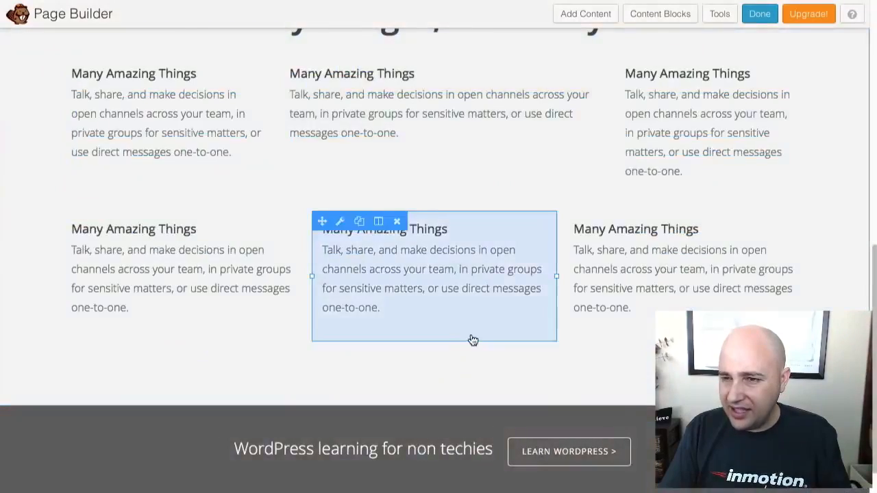
scroll(473, 341, up, 4)
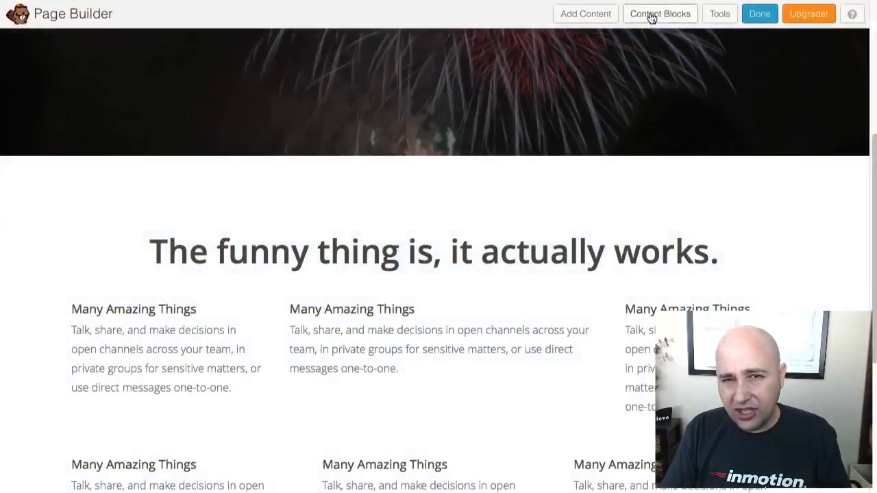
click(651, 18)
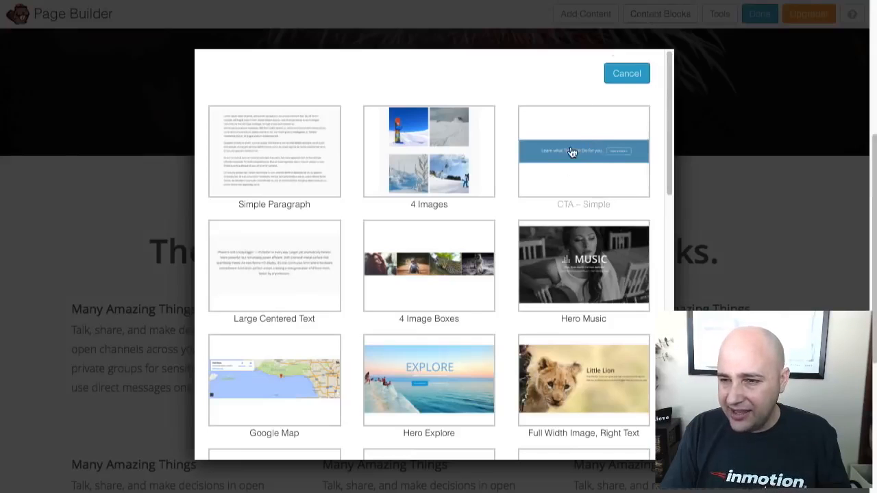
scroll(439, 165, down, 1)
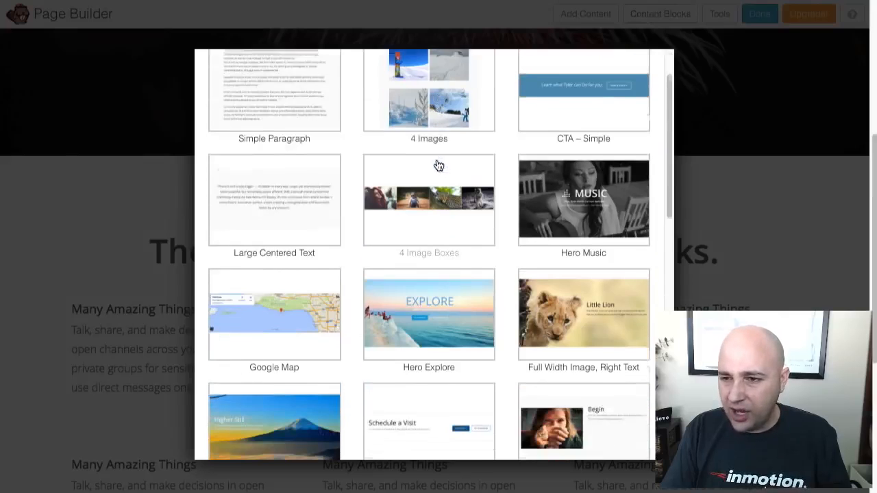
scroll(439, 165, down, 2)
scroll(439, 165, down, 1)
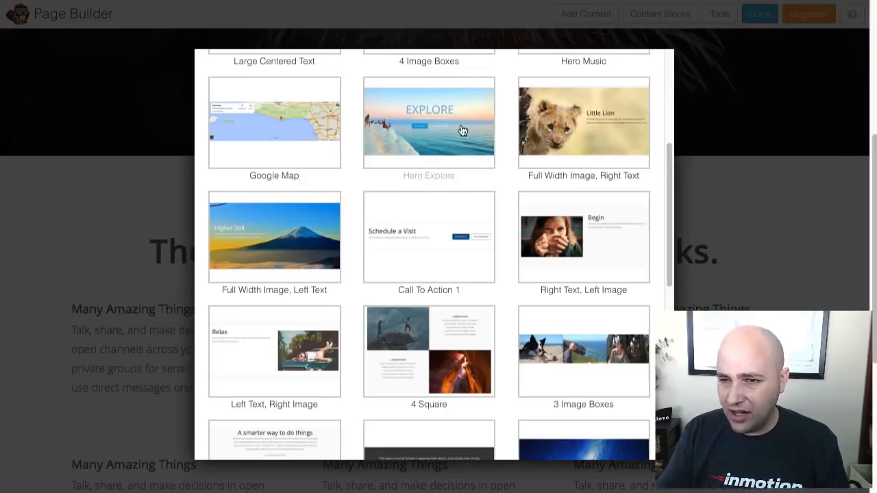
scroll(469, 133, up, 4)
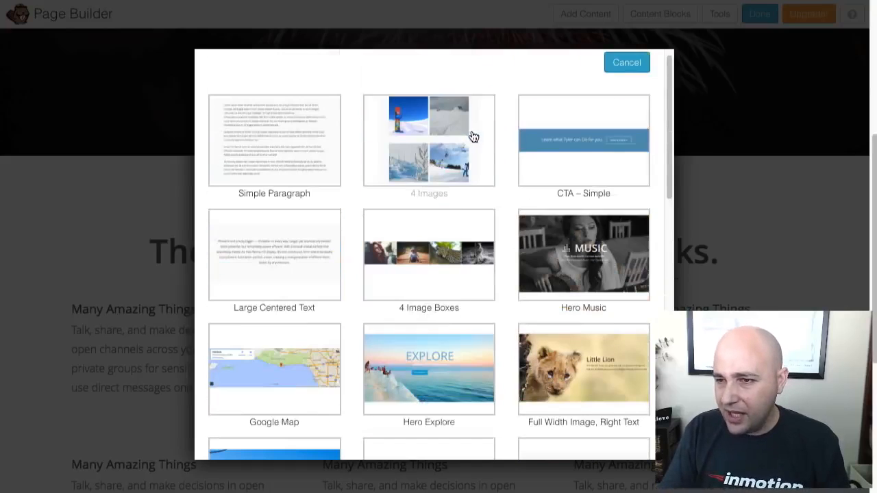
scroll(558, 186, down, 3)
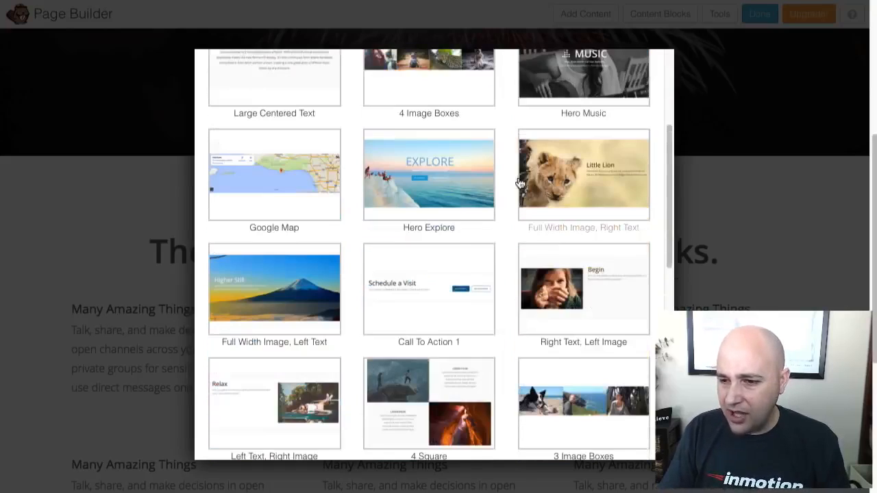
scroll(511, 181, down, 4)
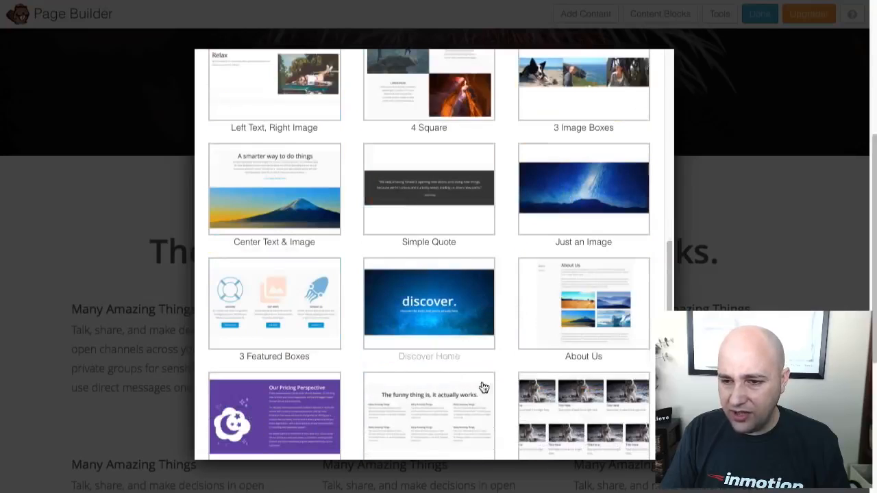
scroll(509, 355, down, 2)
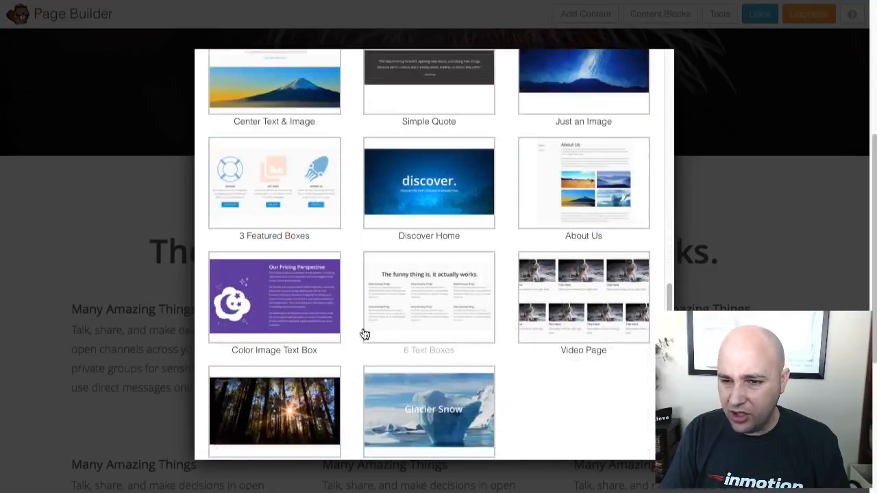
click(274, 175)
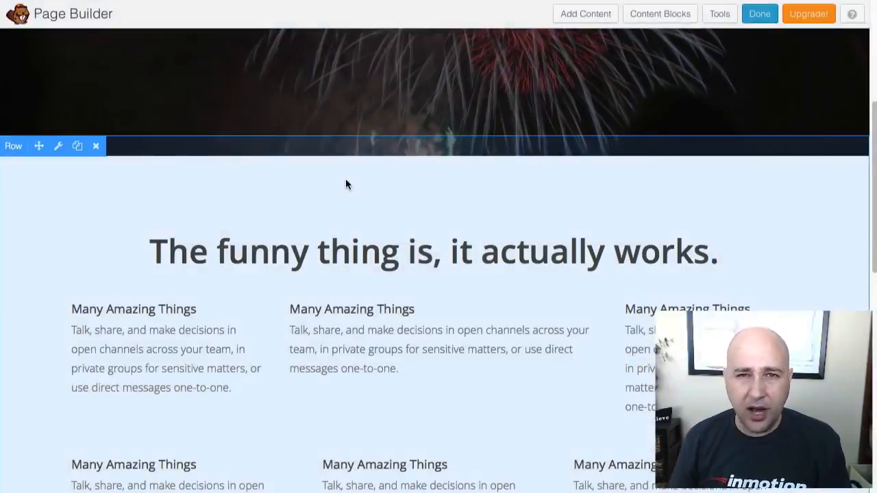
- Move the services, our work and contact us row up to directly below the JUST FOR YOU row
scroll(345, 183, down, 6)
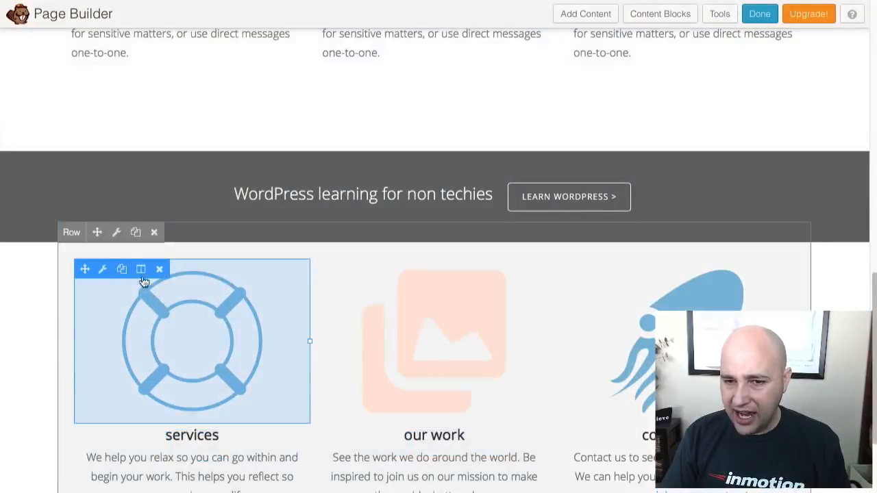
drag(97, 233, 153, 103)
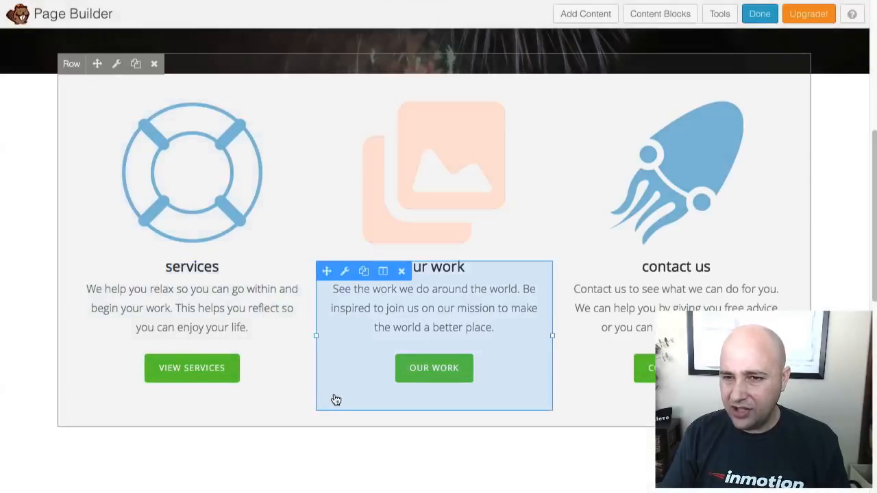
scroll(334, 399, up, 5)
scroll(299, 304, down, 3)
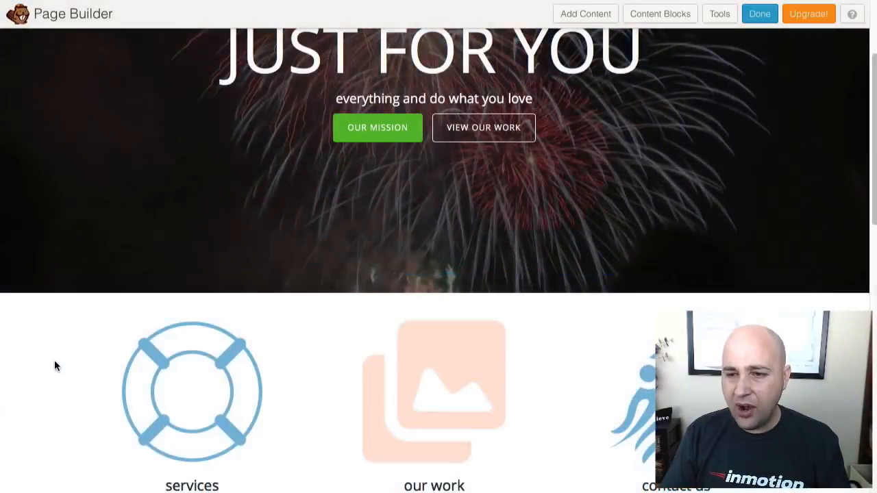
- View the photo settings of the life ring image above services and close them without saving
scroll(54, 363, down, 2)
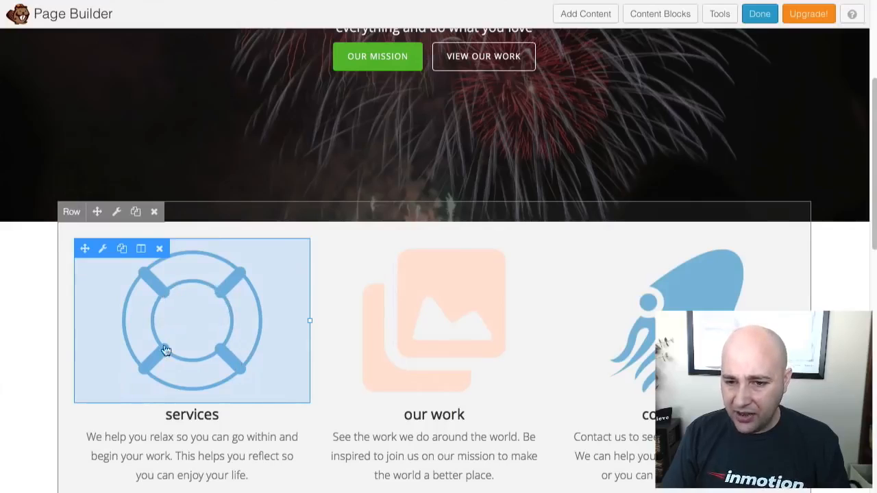
click(194, 321)
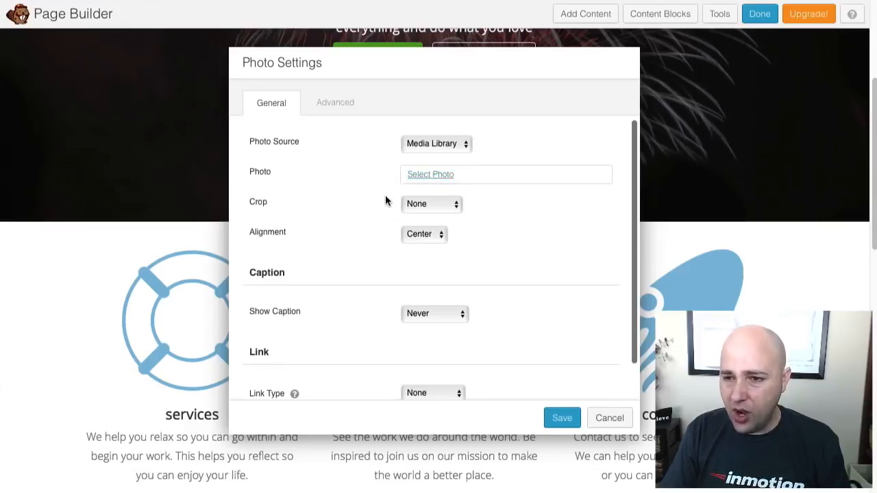
scroll(381, 220, down, 1)
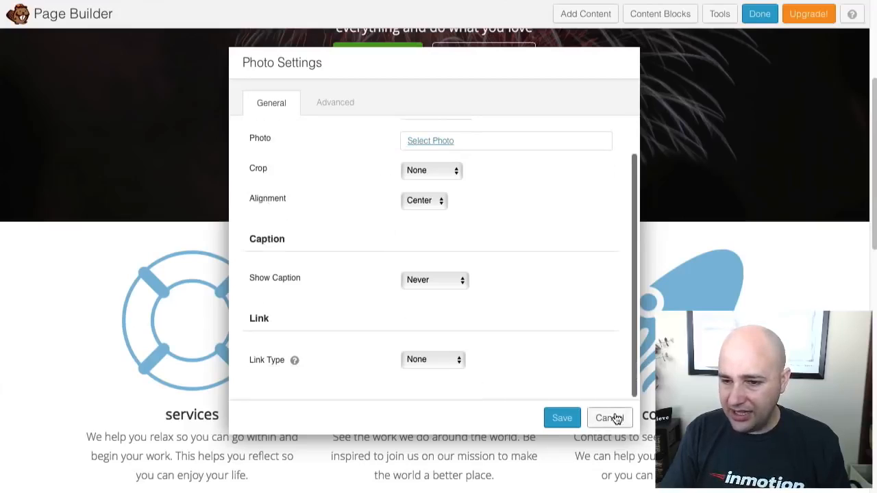
click(610, 418)
- Delete the life ring photo module above services, and remove the whole featured boxes row from the page
scroll(161, 376, down, 1)
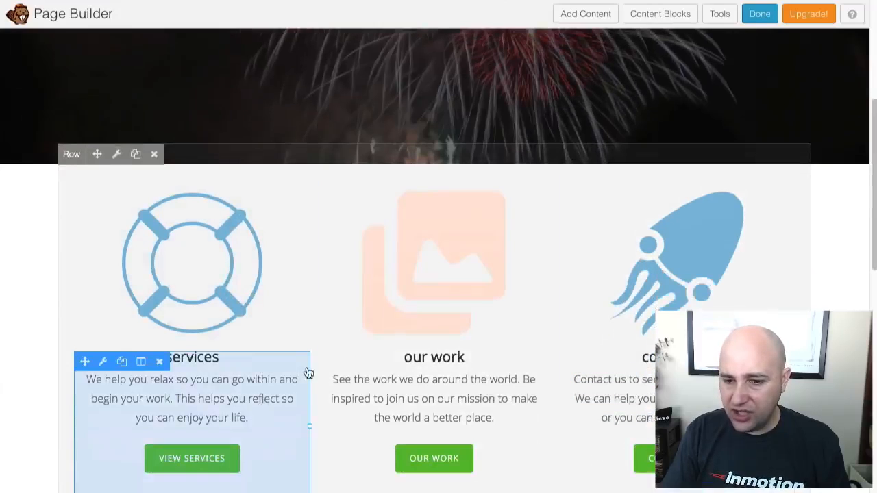
scroll(274, 367, down, 3)
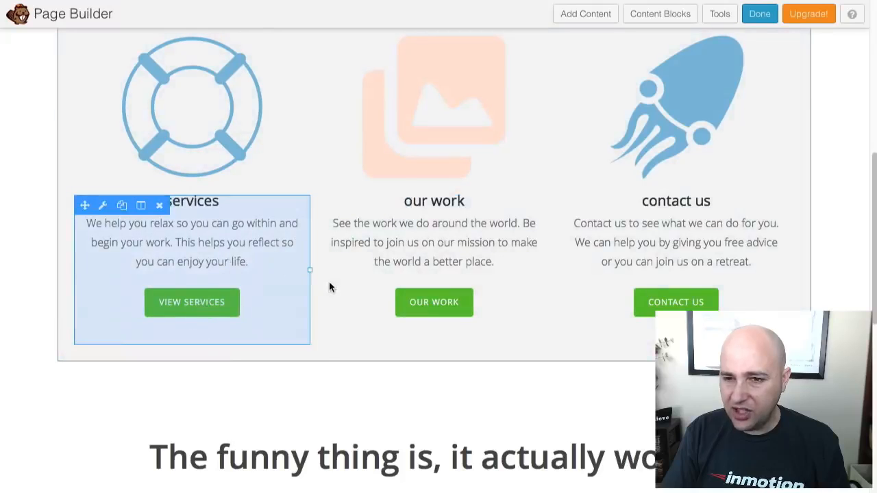
scroll(331, 348, up, 4)
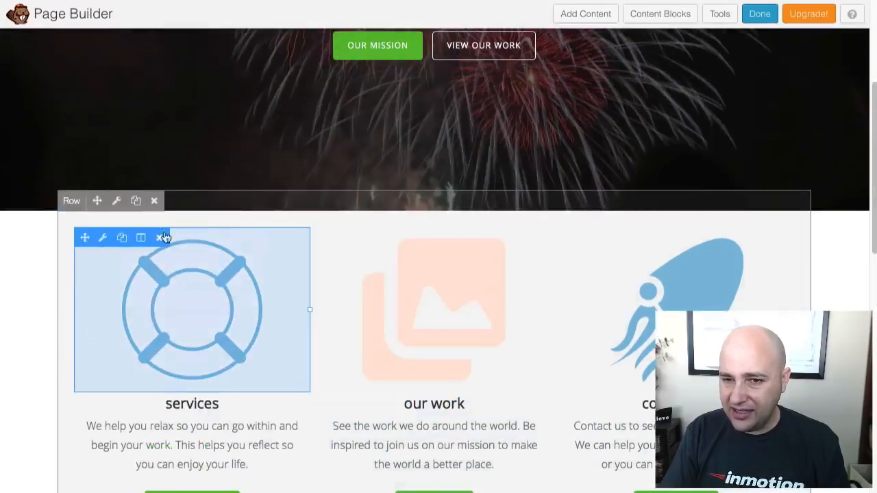
scroll(511, 359, down, 1)
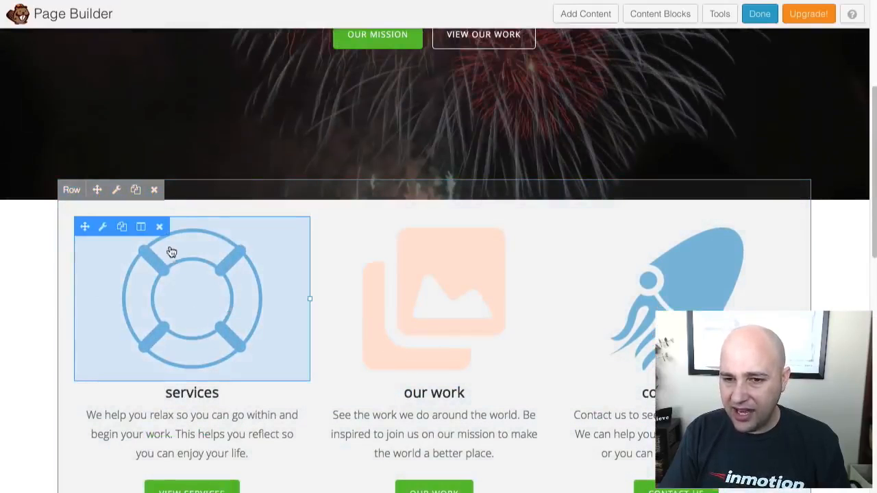
click(159, 228)
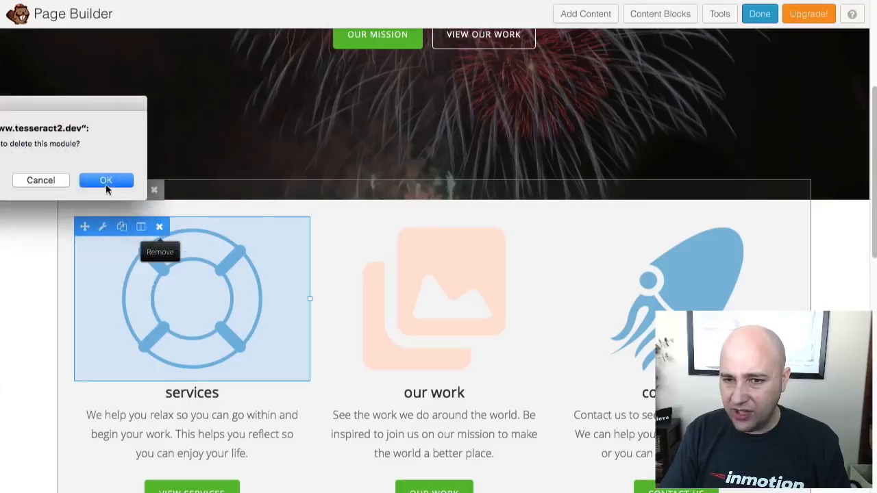
drag(18, 114, 335, 143)
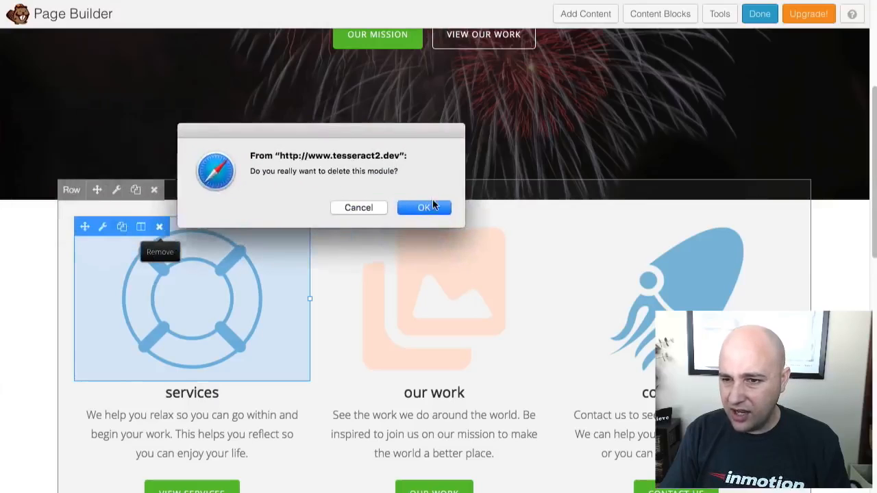
click(425, 205)
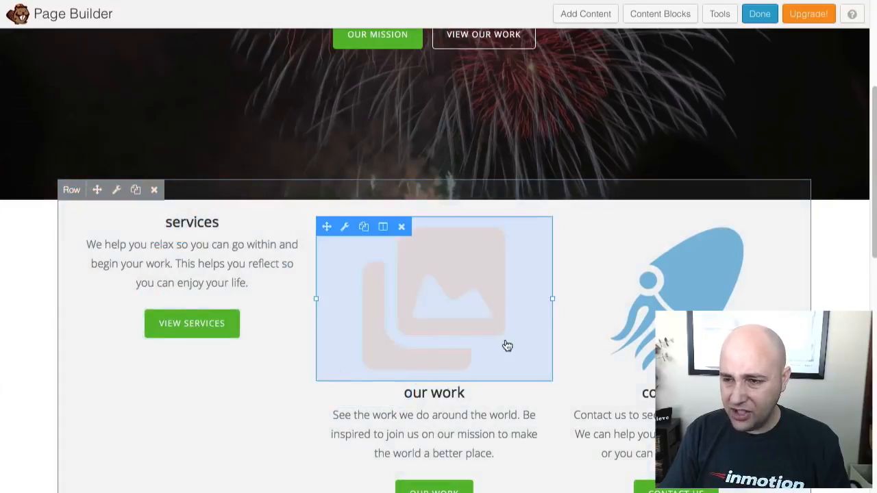
click(155, 190)
click(106, 181)
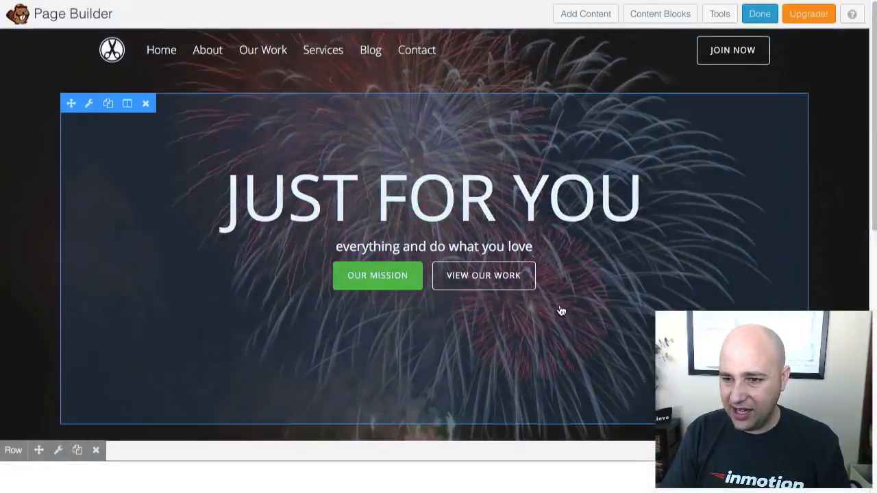
- Narrow the middle column of the upper Many Amazing Things row on both sides so the three columns are nearly equal
scroll(562, 311, down, 4)
scroll(559, 310, down, 1)
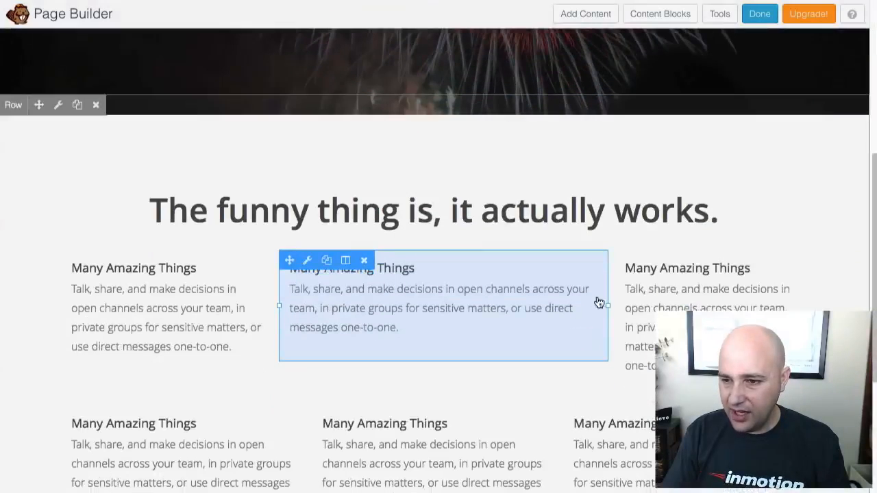
drag(609, 305, 557, 307)
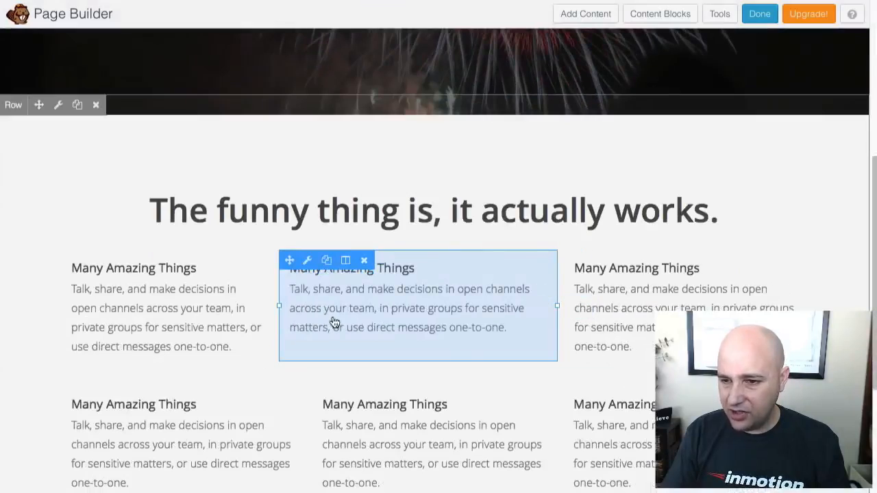
drag(279, 303, 318, 307)
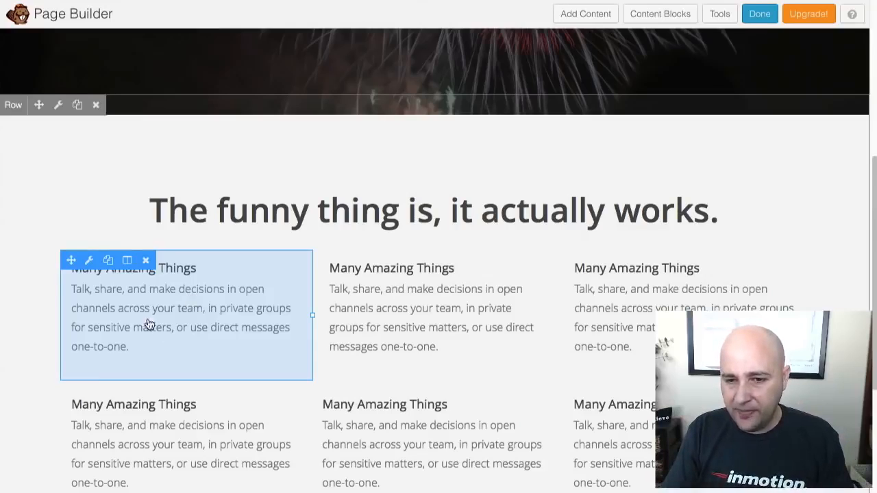
- Examine the margin and responsive display options in the advanced settings of the first Many Amazing Things text module
click(181, 306)
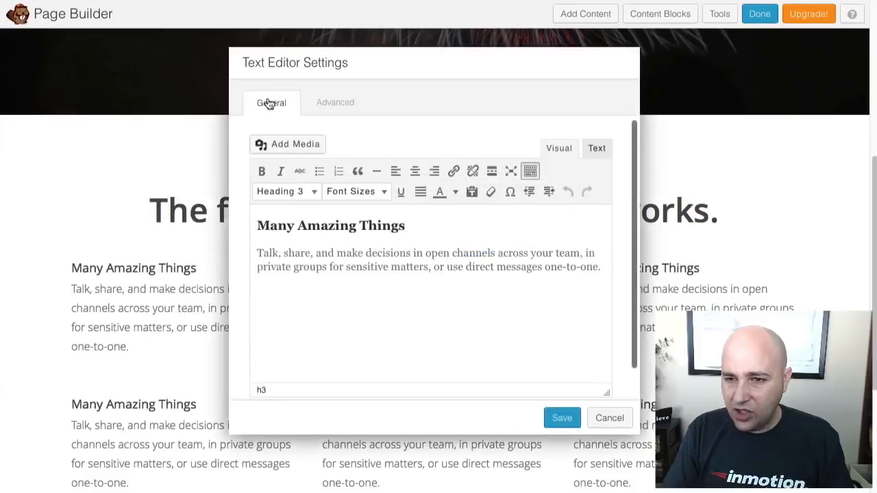
click(336, 104)
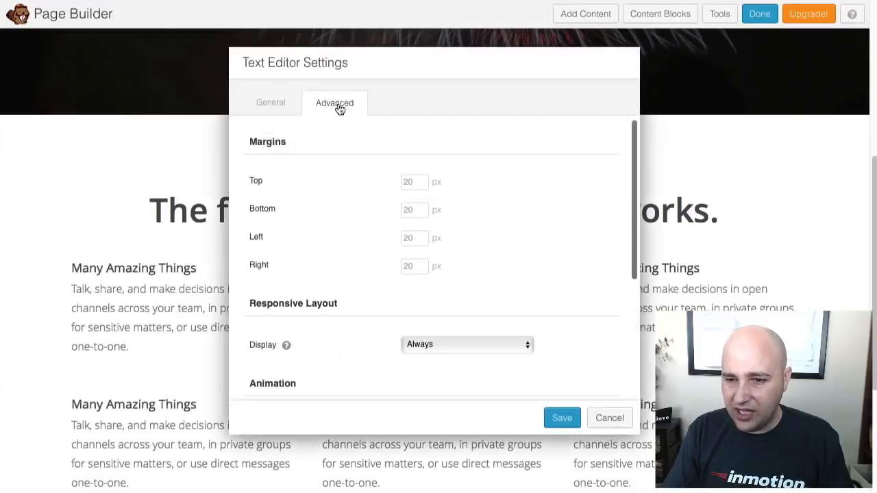
scroll(351, 180, down, 1)
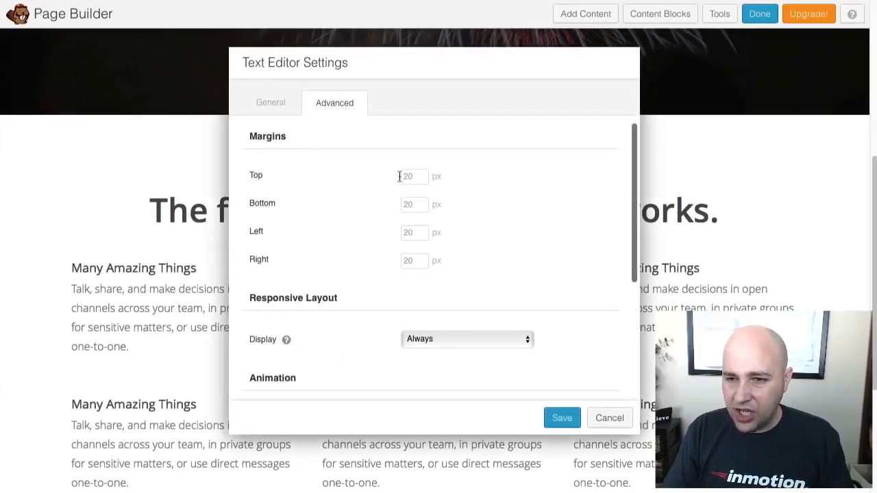
scroll(363, 204, down, 3)
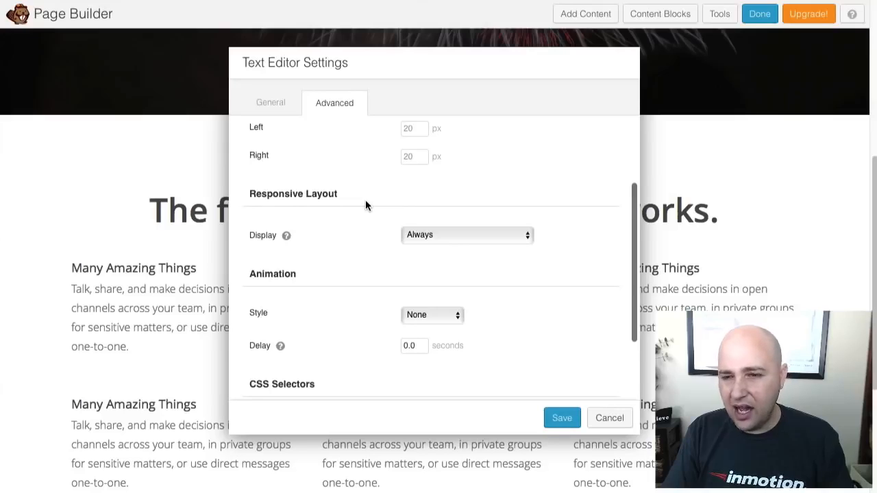
scroll(366, 199, down, 1)
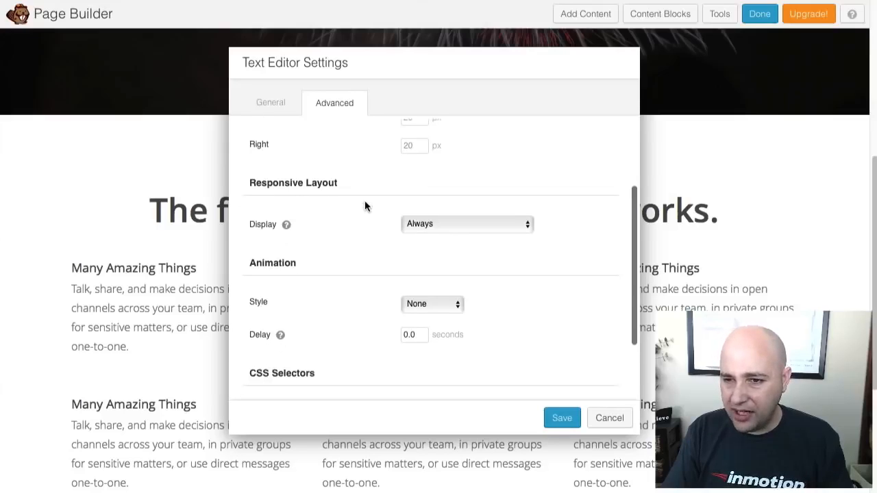
click(432, 224)
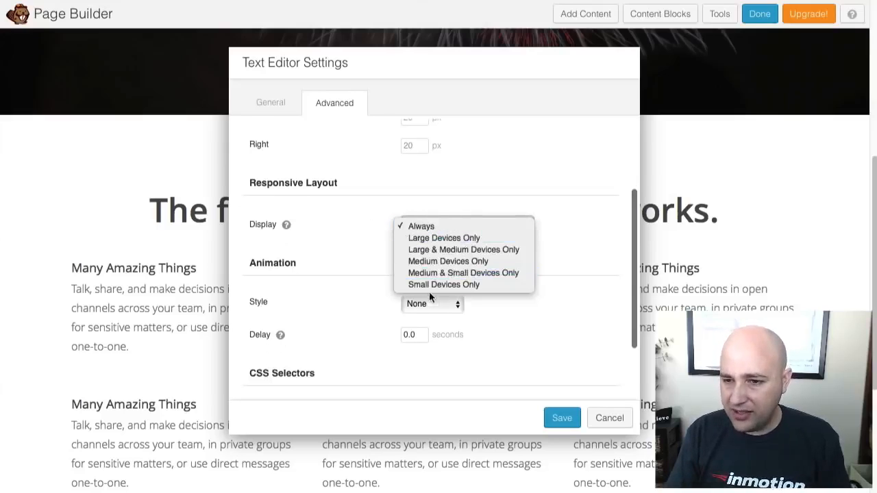
click(375, 251)
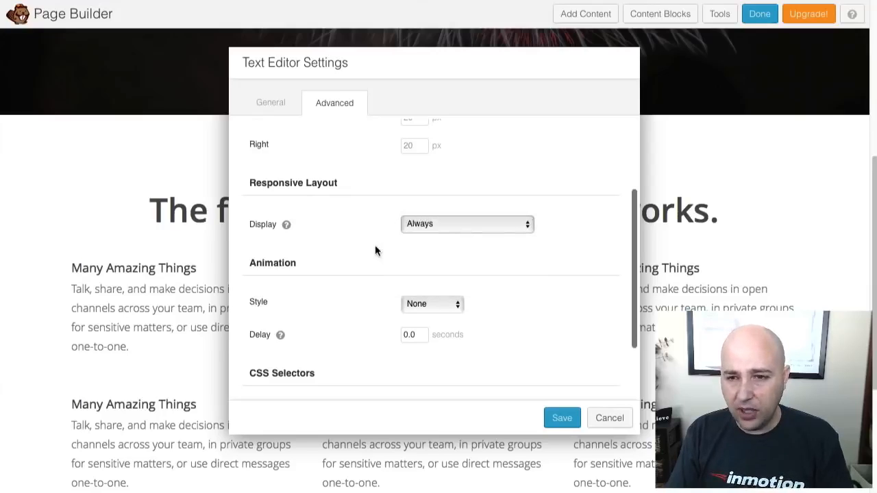
- Choose Slide Up as the animation style for the first Many Amazing Things text module
scroll(373, 248, down, 2)
drag(248, 180, 304, 180)
click(449, 219)
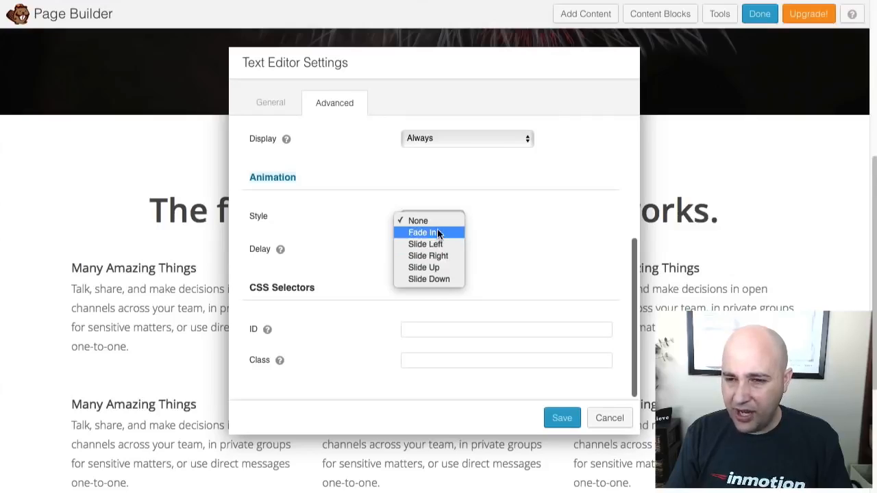
click(421, 267)
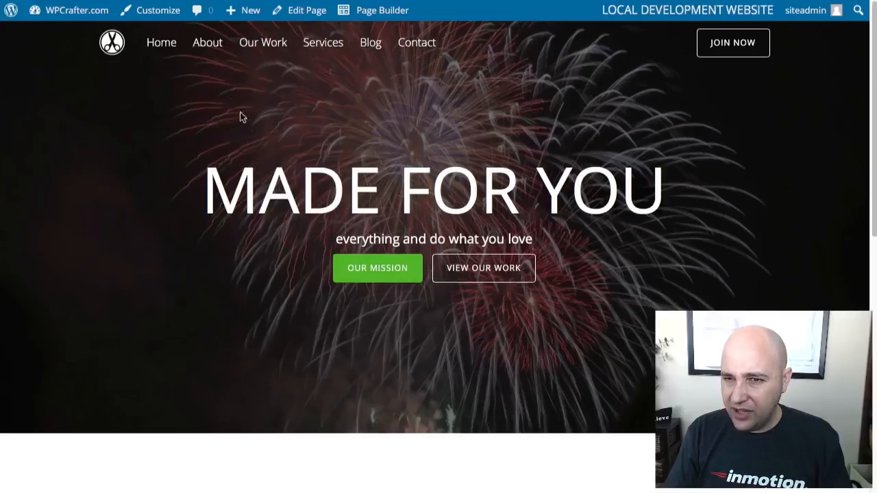
- View the About page on the live site, and close the text module's settings without saving
click(207, 45)
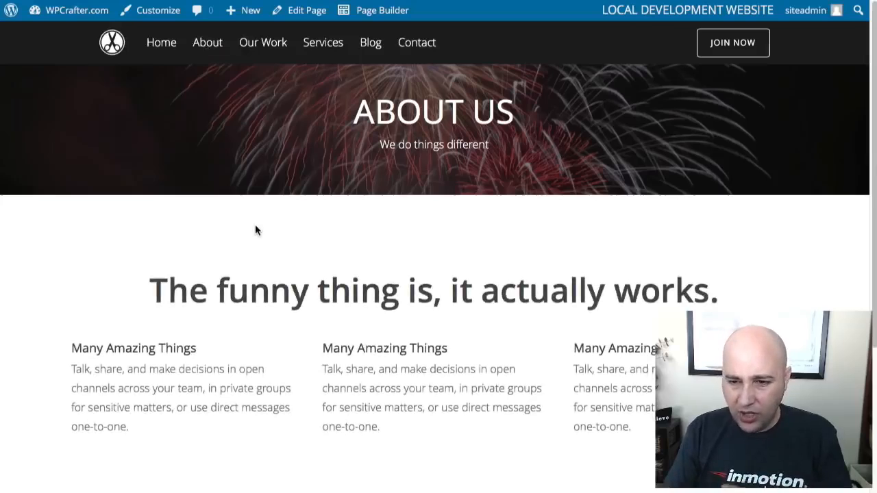
scroll(257, 230, down, 3)
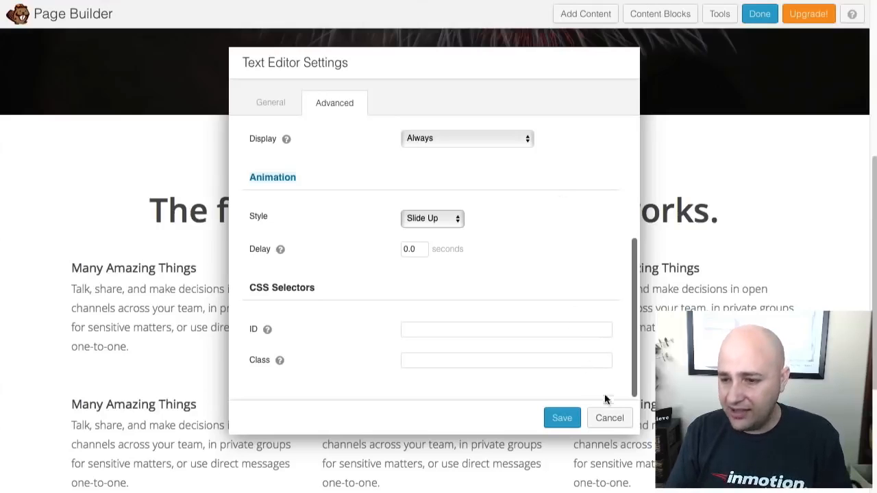
click(612, 419)
scroll(479, 295, up, 5)
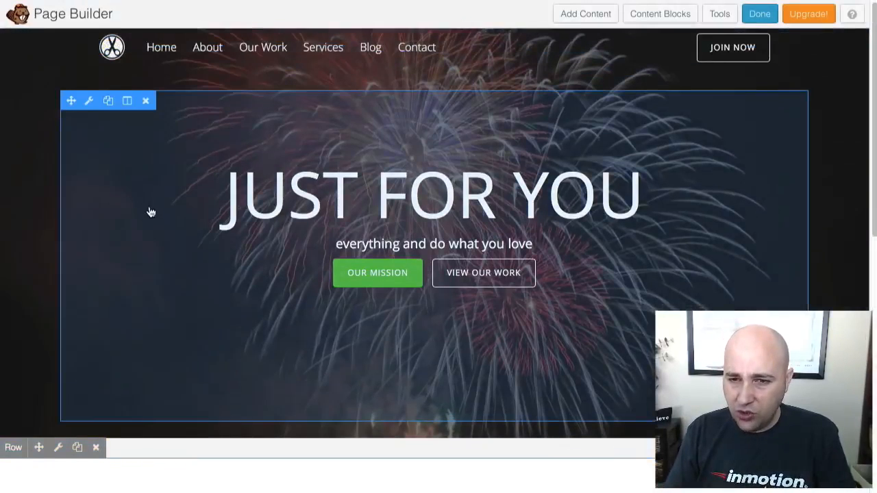
scroll(156, 216, down, 1)
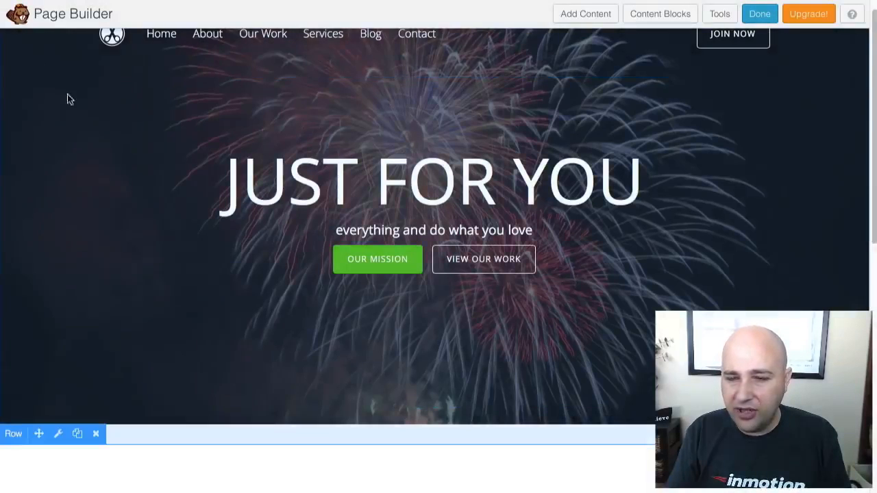
scroll(372, 127, down, 5)
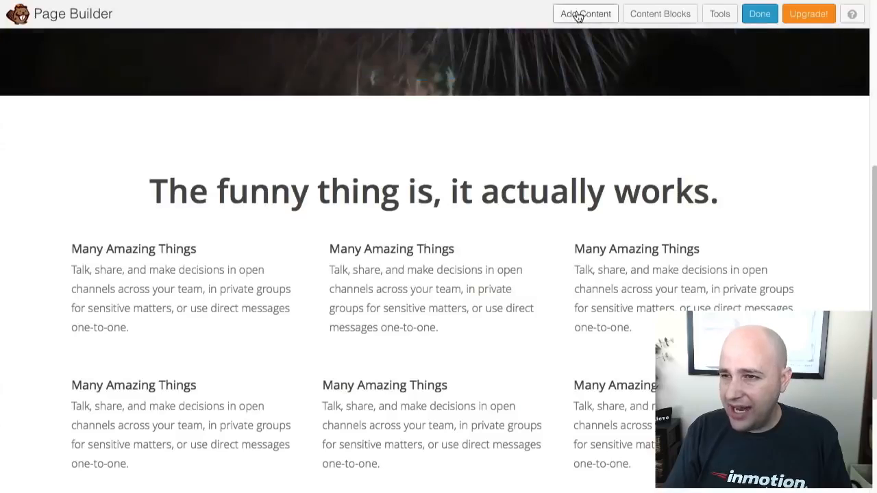
- Browse the row layouts, basic modules and advanced modules that can be added to the page
click(578, 16)
click(743, 81)
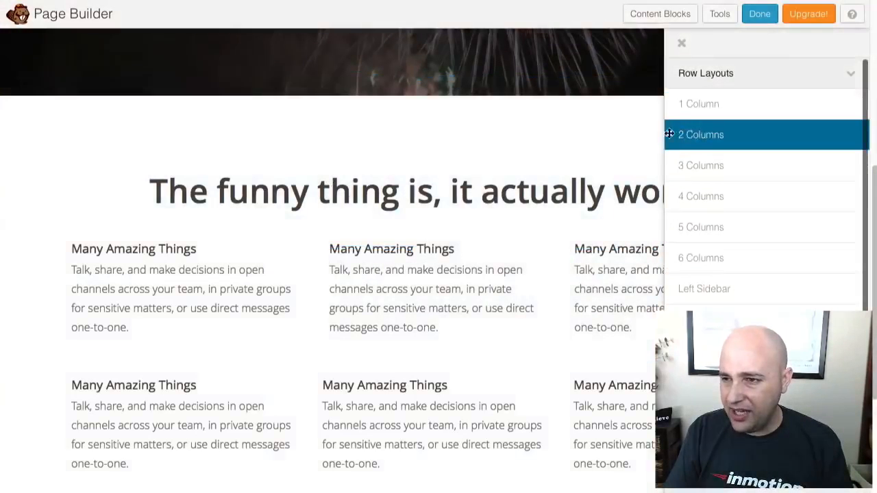
scroll(707, 145, down, 1)
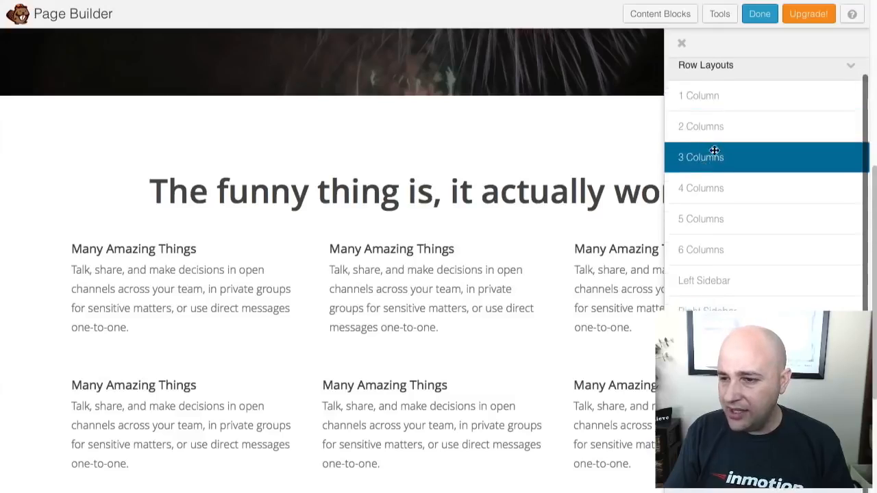
click(705, 64)
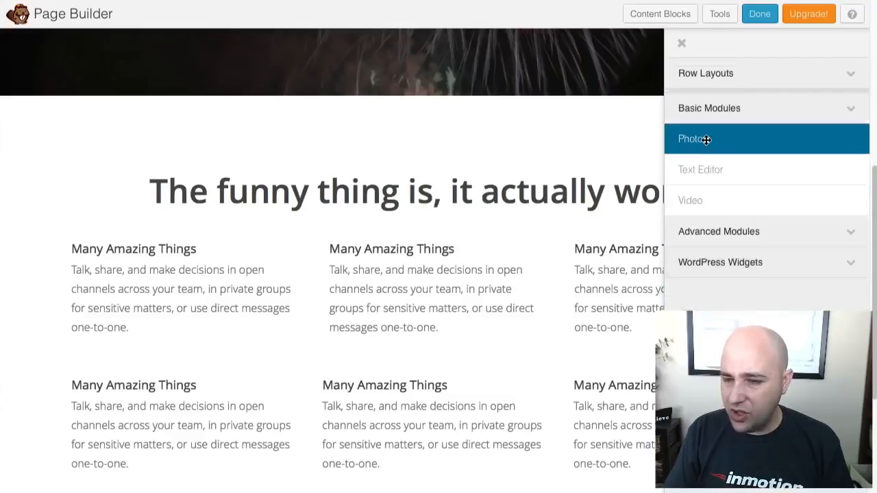
mouse_move(282, 202)
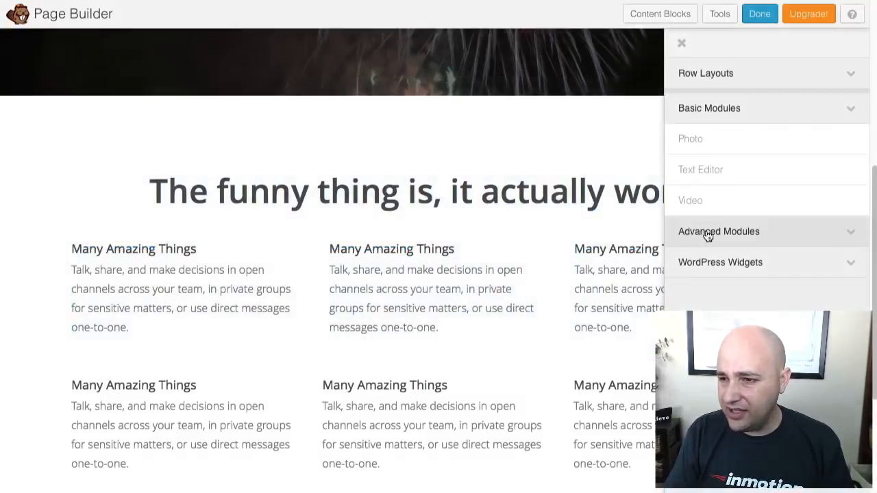
click(708, 234)
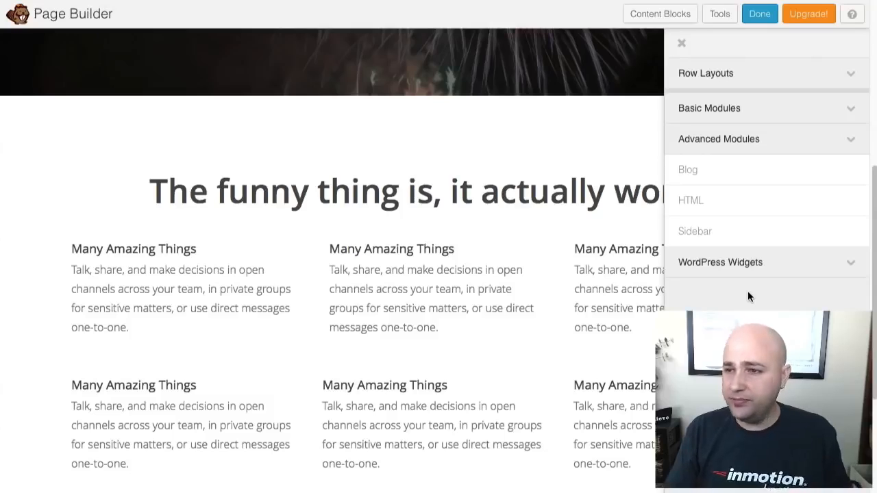
- Add a Photo module above the text in the first column of the upper Many Amazing Things row
scroll(733, 294, up, 5)
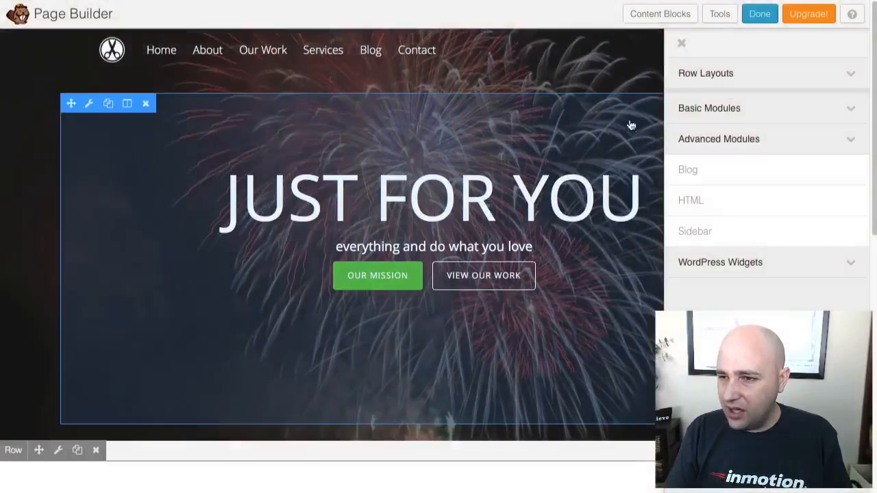
scroll(624, 124, down, 1)
scroll(624, 124, down, 5)
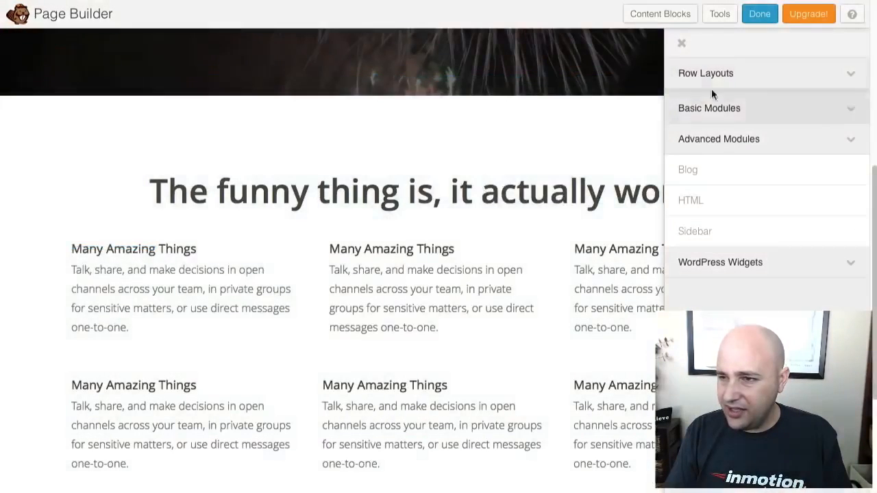
click(795, 110)
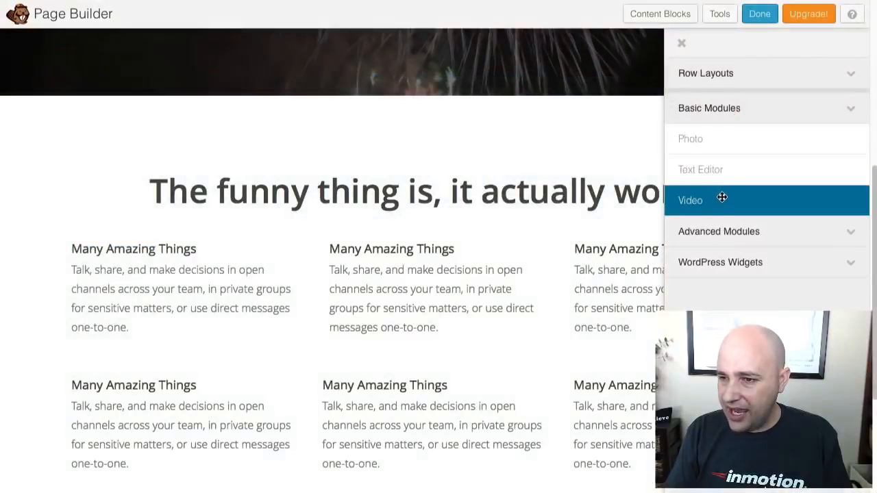
drag(717, 142, 207, 353)
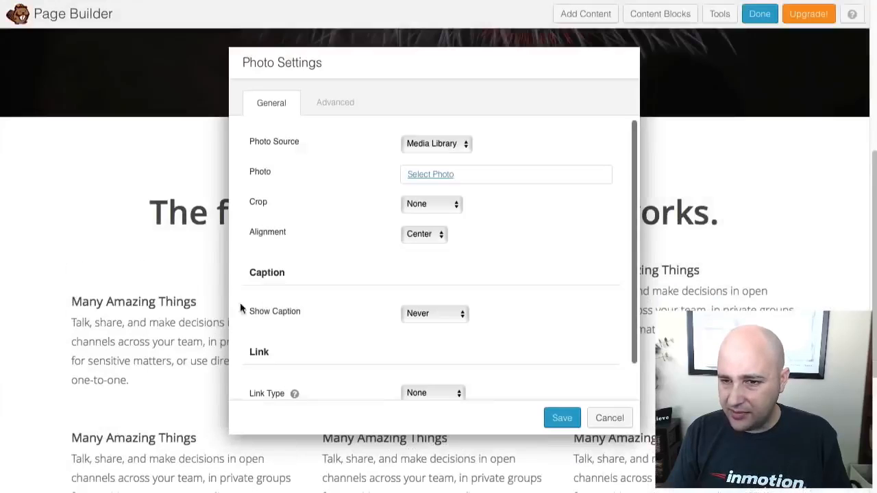
- Use the black scissors logo image.png from the media library for the new photo module and save it
click(423, 180)
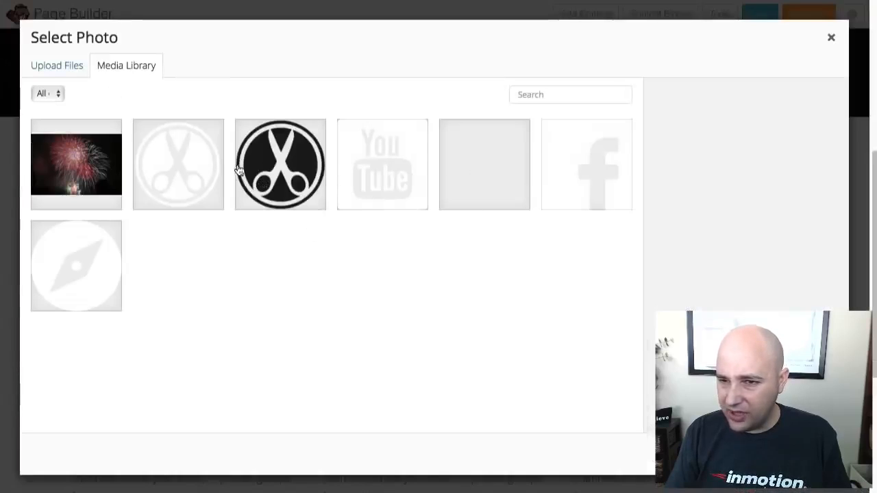
click(296, 165)
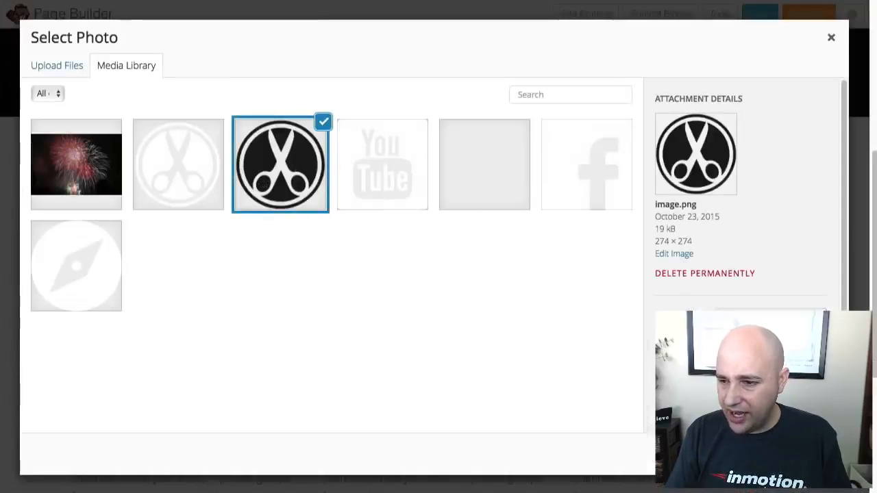
click(803, 454)
click(553, 420)
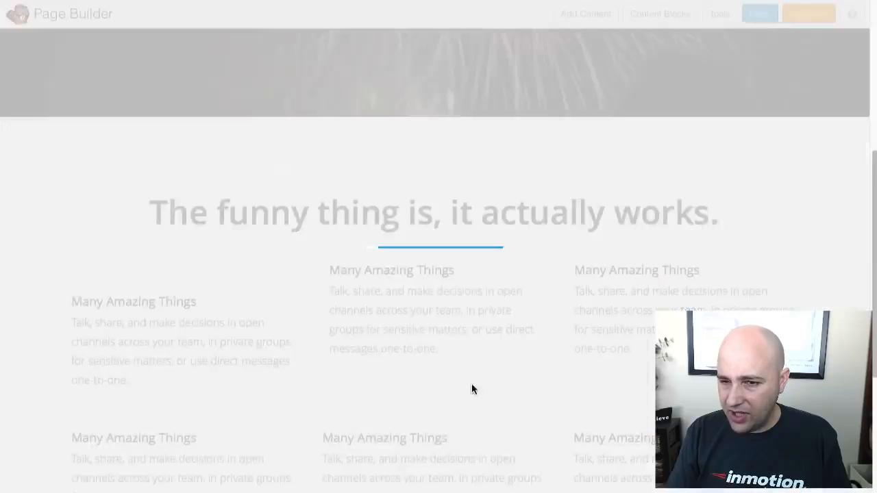
- Review the general and advanced settings of the scissors photo module and close them without saving
scroll(315, 323, down, 2)
scroll(247, 213, down, 1)
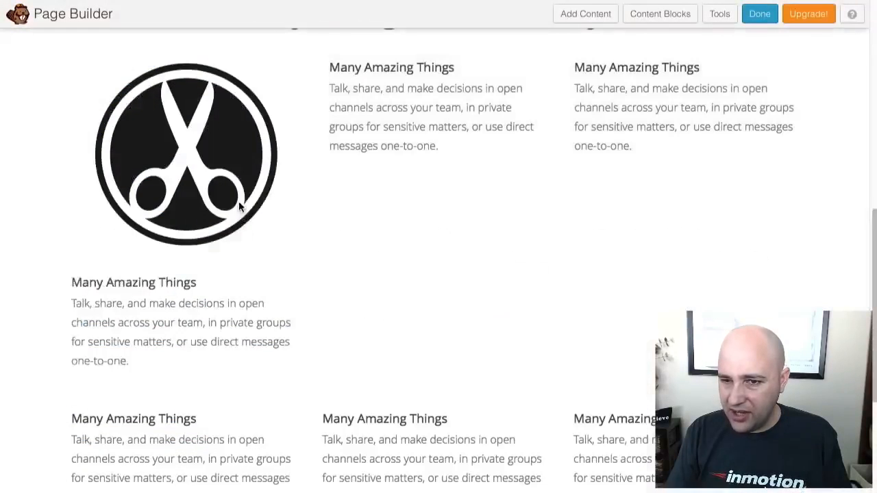
click(195, 160)
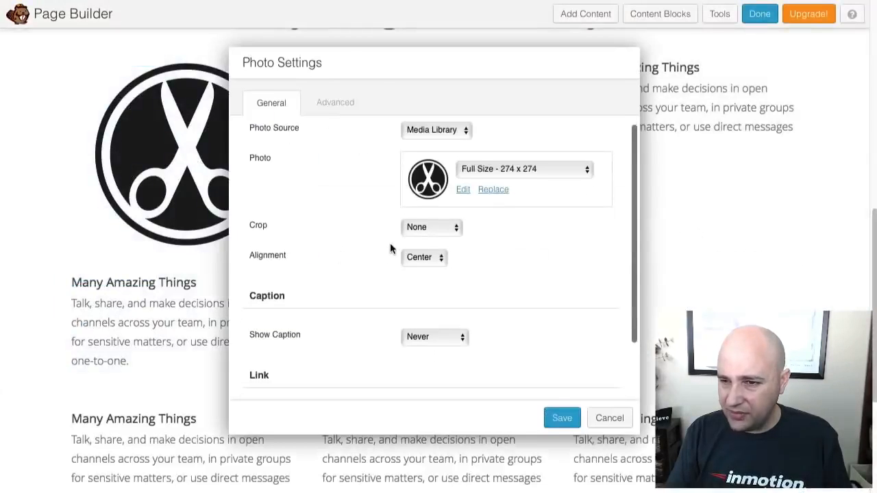
scroll(417, 233, down, 1)
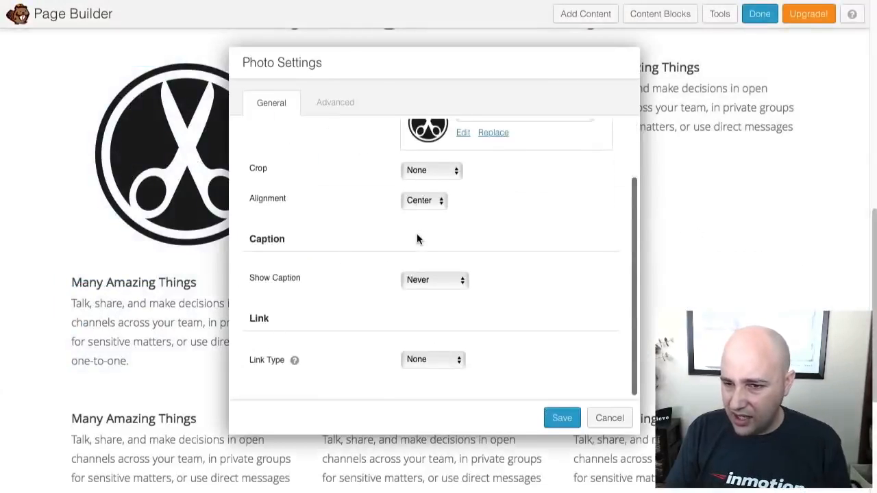
click(331, 100)
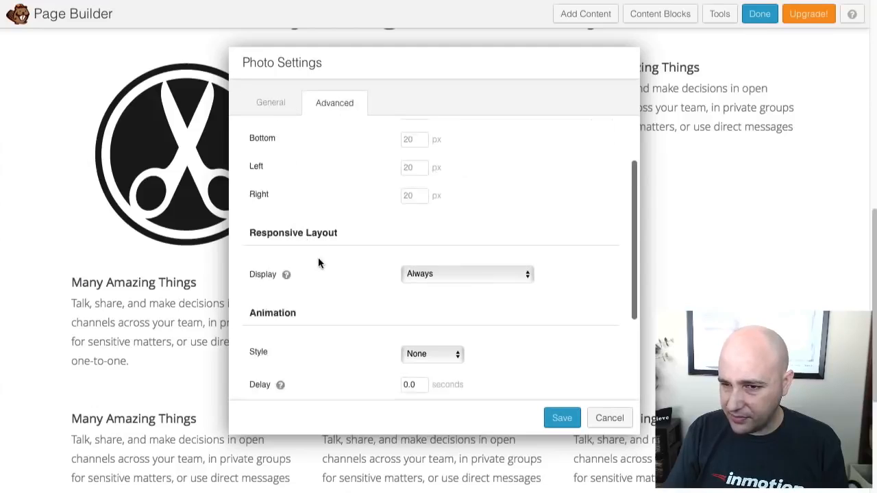
scroll(322, 265, down, 2)
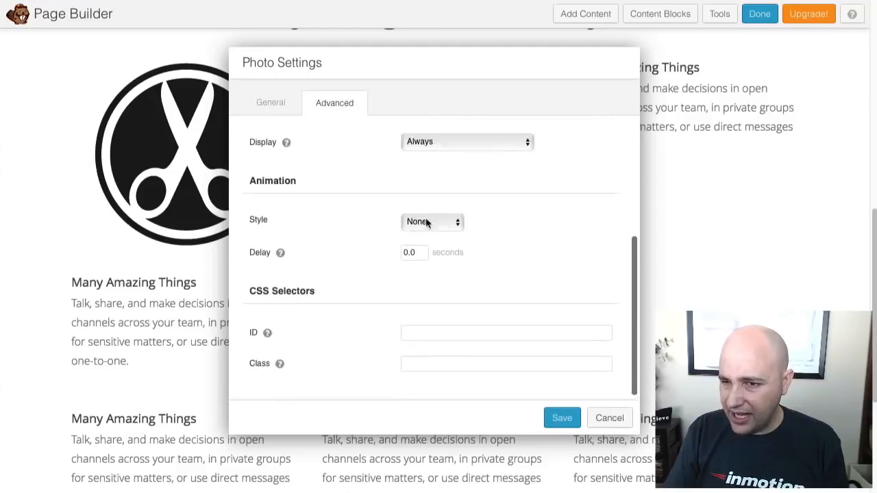
scroll(362, 228, up, 3)
click(612, 417)
- Duplicate the scissors photo module twice and move the copies above the text in the second and third columns
scroll(364, 258, up, 2)
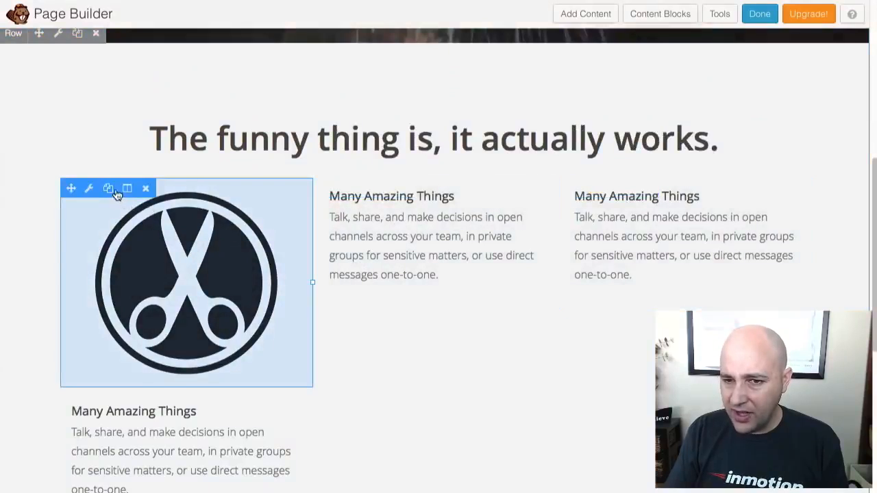
click(107, 189)
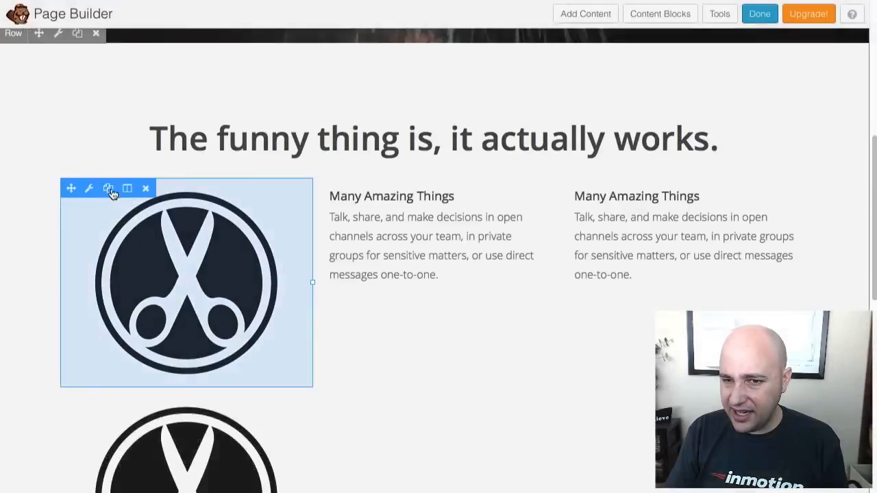
click(111, 192)
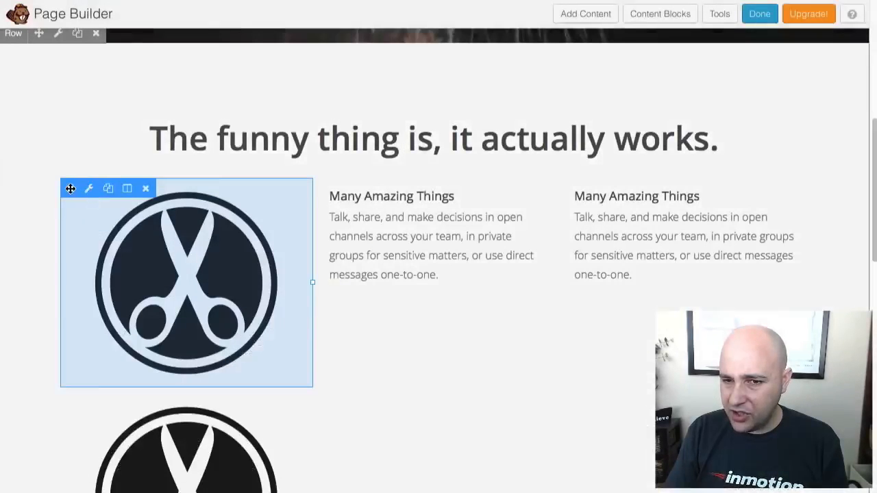
drag(72, 189, 364, 196)
drag(66, 185, 600, 224)
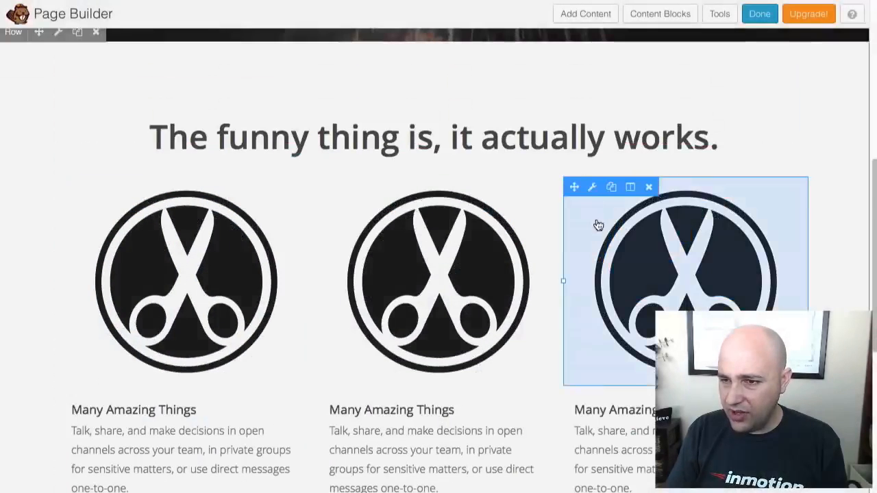
scroll(484, 328, down, 3)
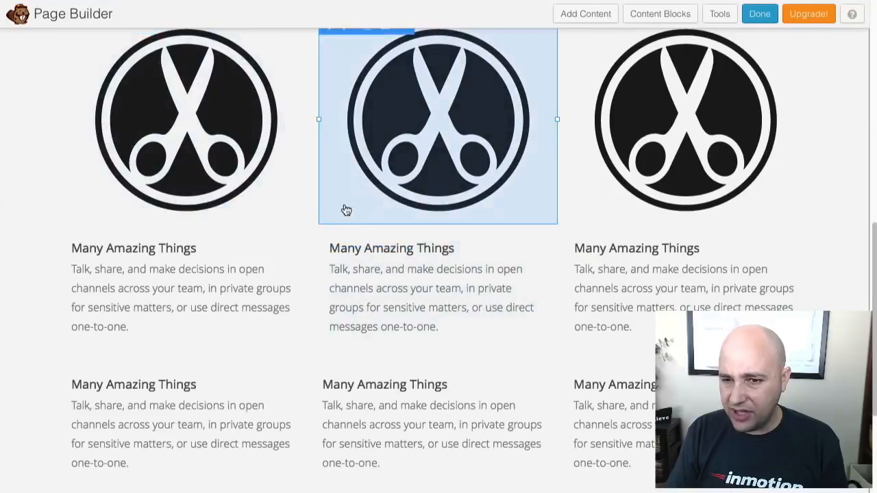
scroll(436, 229, up, 1)
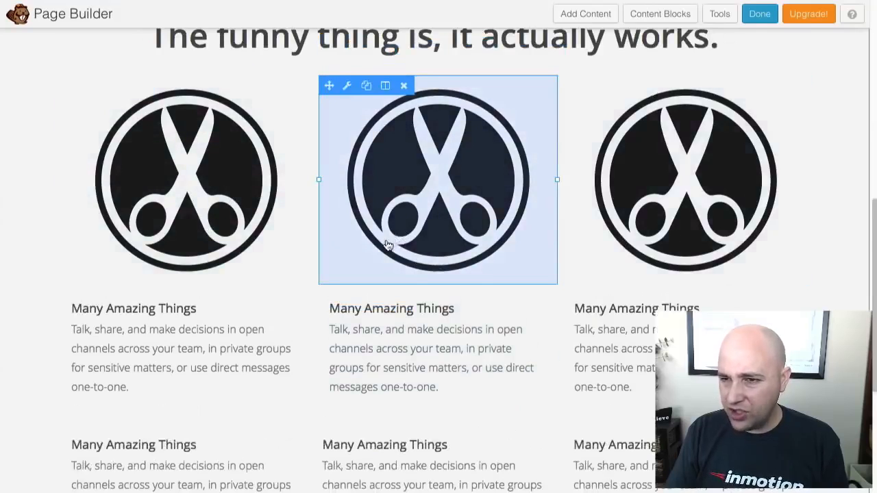
scroll(391, 243, up, 10)
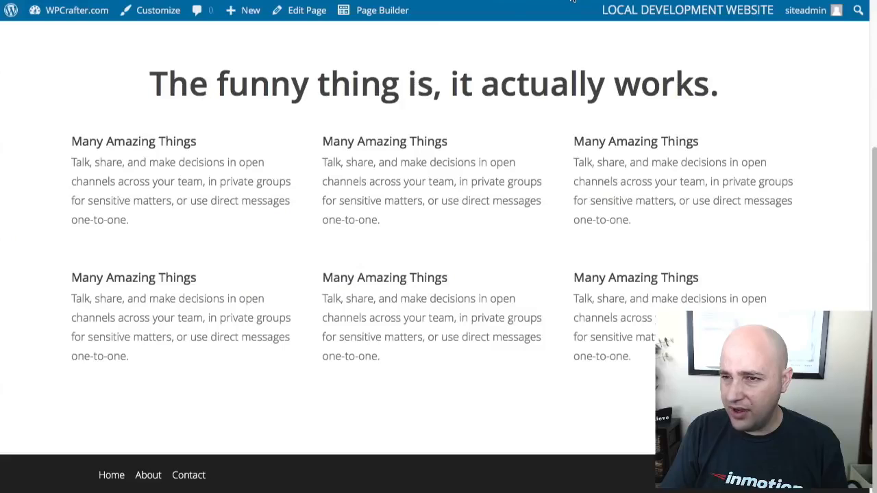
- Open the site's theme customizer, go to the Header Colors options and inspect the header background color picker without changing the color
scroll(334, 102, up, 3)
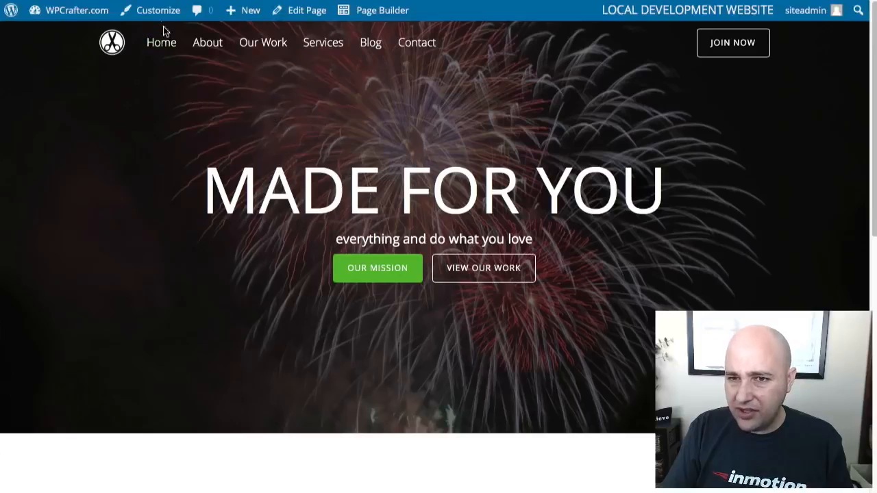
click(158, 12)
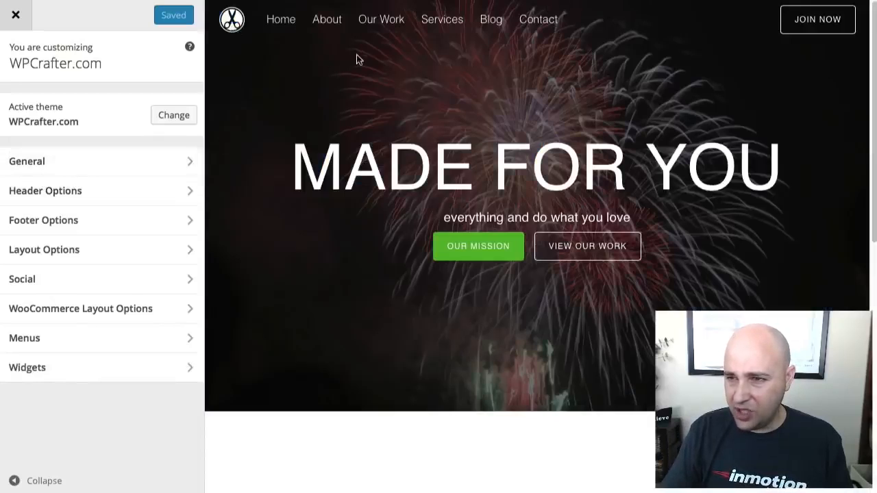
click(45, 193)
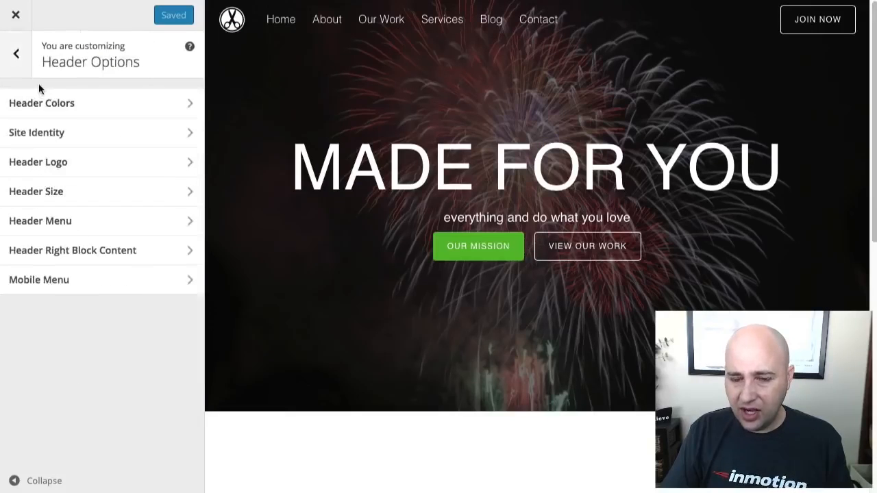
click(83, 106)
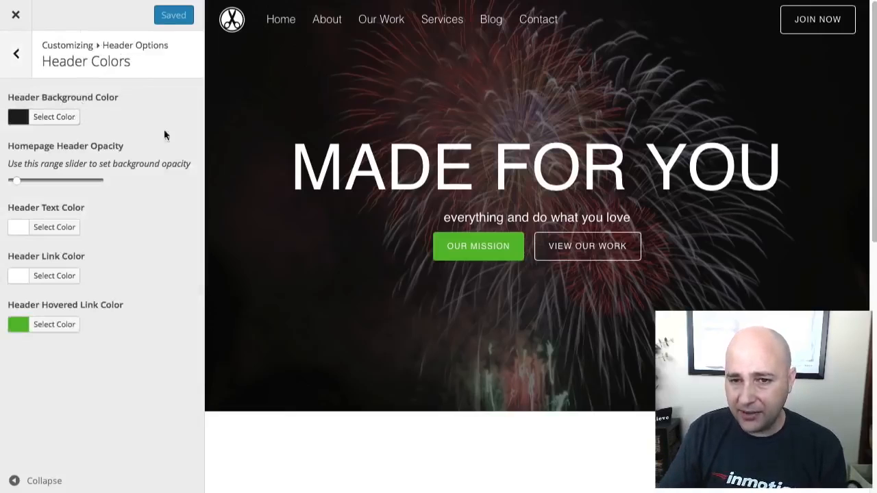
click(49, 117)
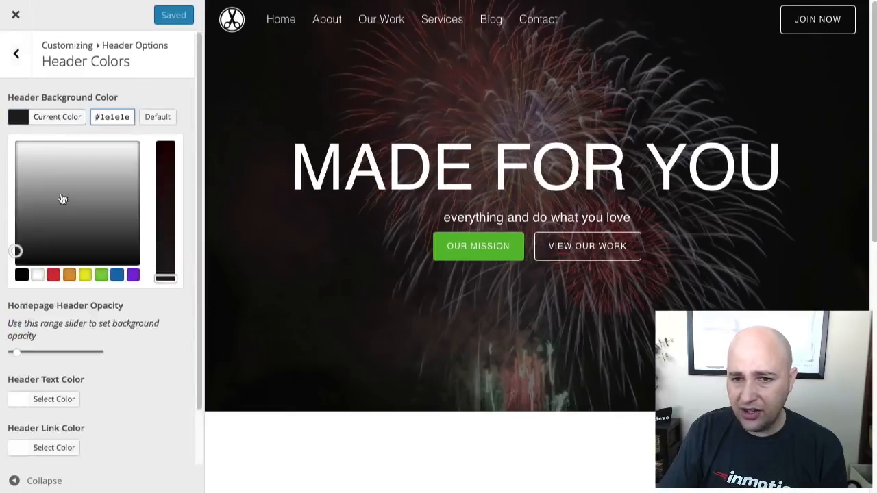
click(136, 100)
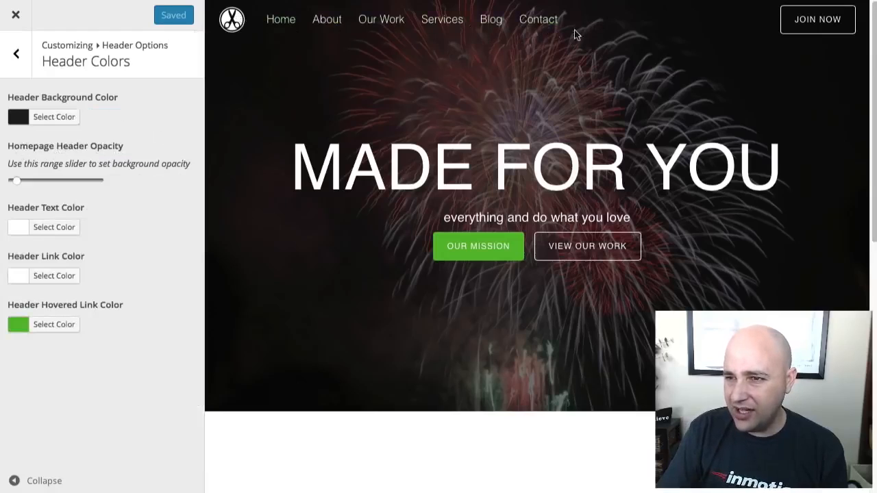
- Raise the Homepage Header Opacity slightly in the Header Colors options
mouse_move(18, 180)
mouse_down()
mouse_move(108, 174)
mouse_move(5, 172)
mouse_up()
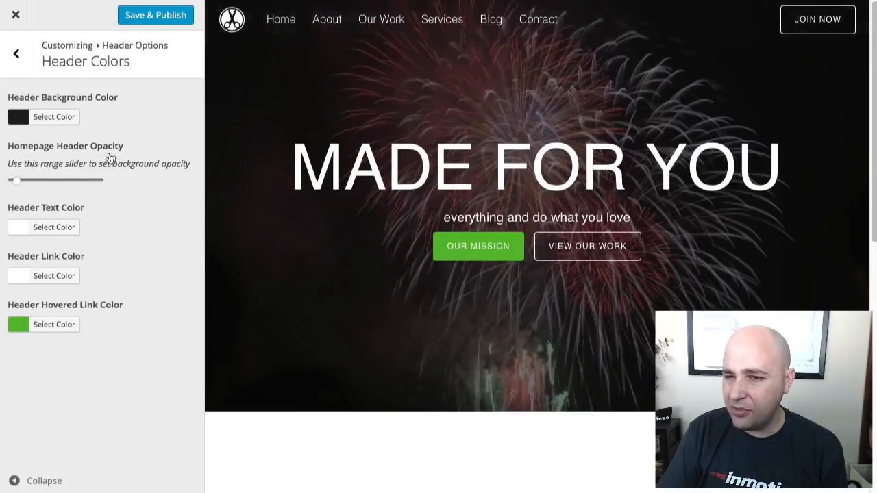
drag(15, 181, 22, 180)
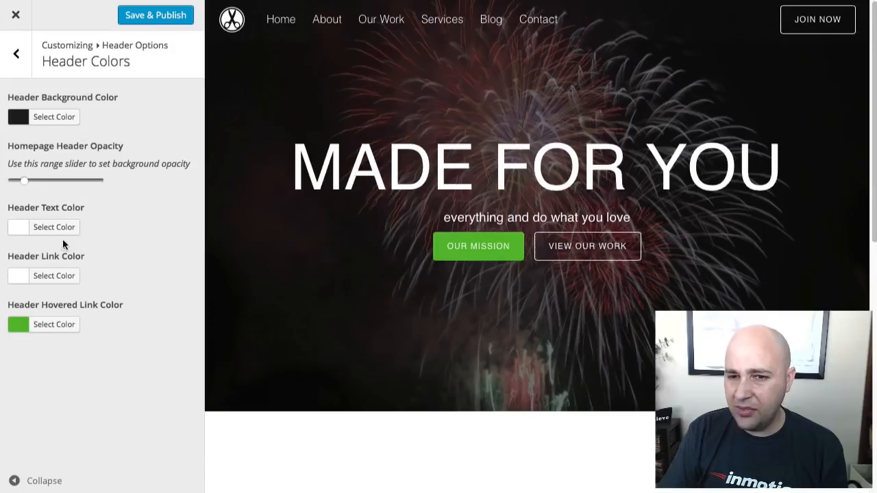
drag(4, 209, 85, 206)
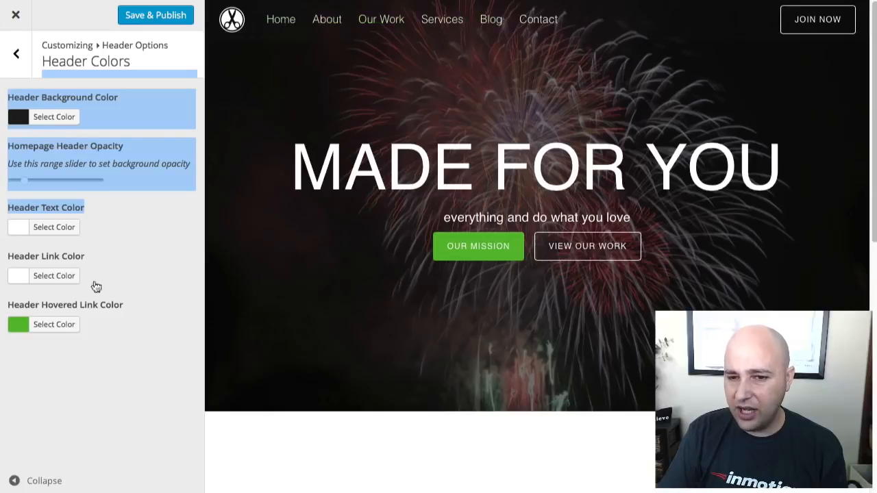
- Review the Header Logo and Header Size settings and return to the customizer's main list of sections
click(16, 53)
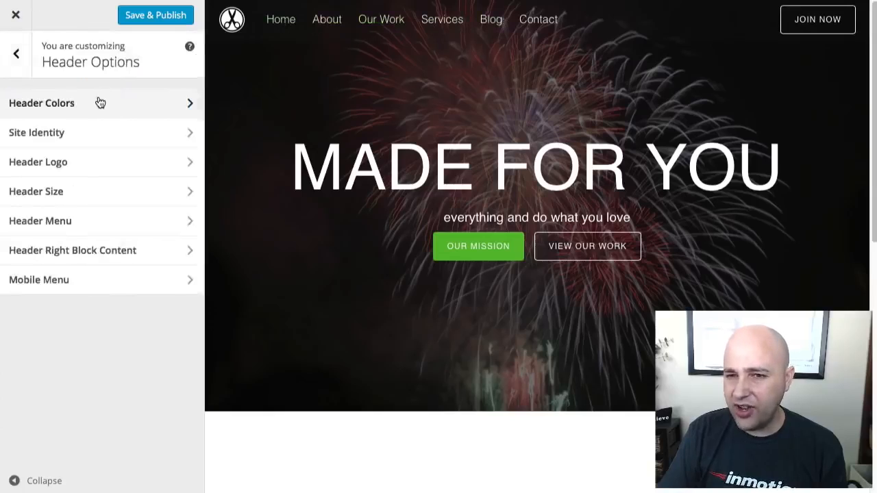
click(55, 166)
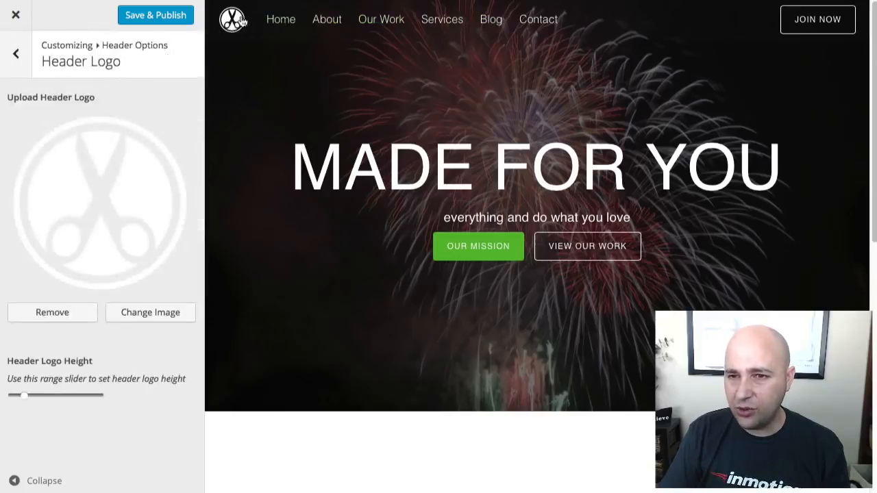
click(16, 58)
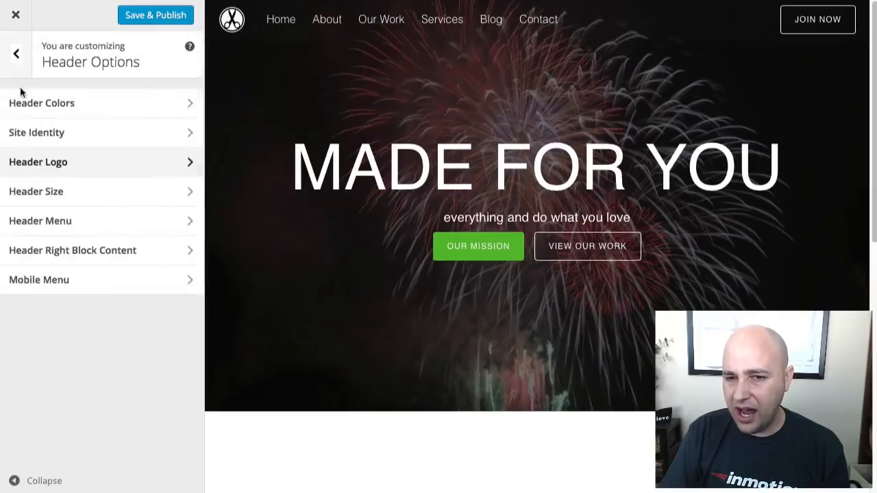
click(97, 199)
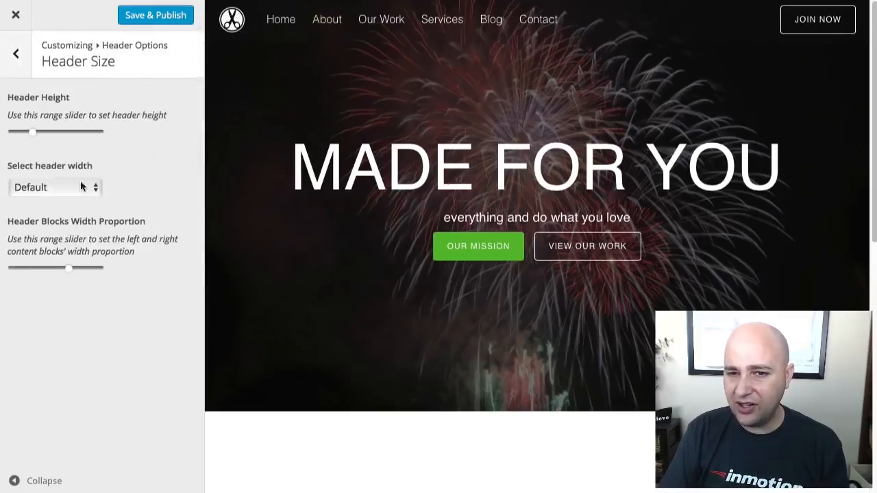
click(17, 57)
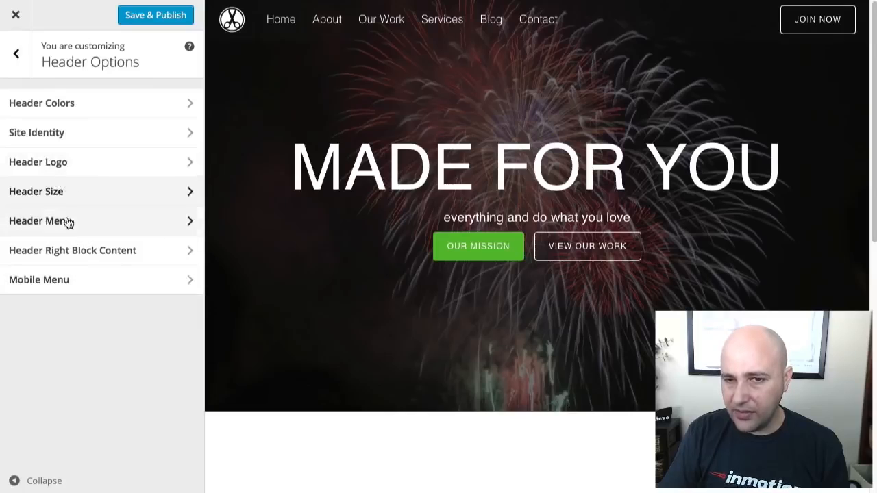
click(17, 55)
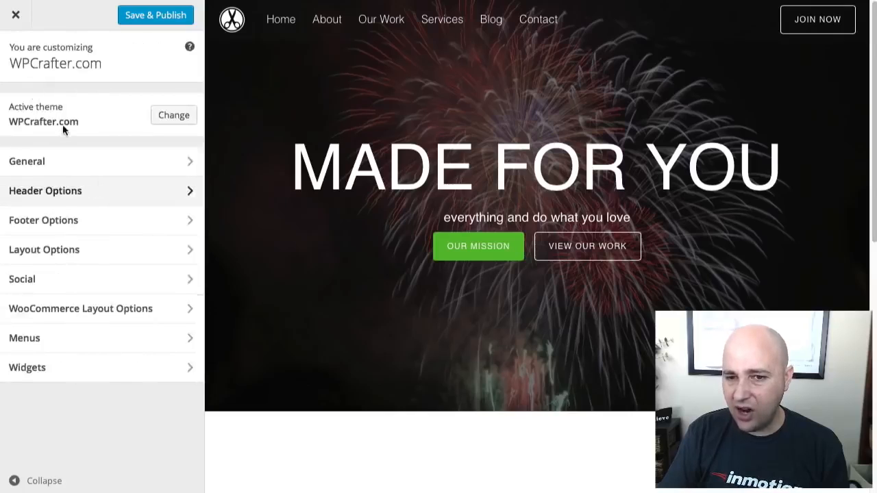